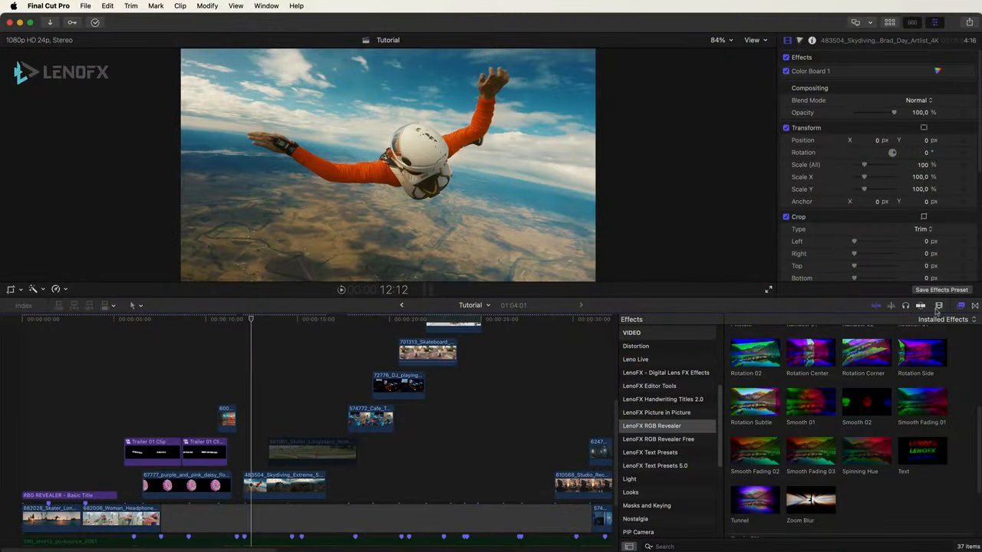
Show the LenoFX RGB Revealer effects and preview Distortion 01 on the skydiving clip.
{"action": "left_click", "coordinate": [962, 306]}
{"action": "left_click", "coordinate": [648, 428]}
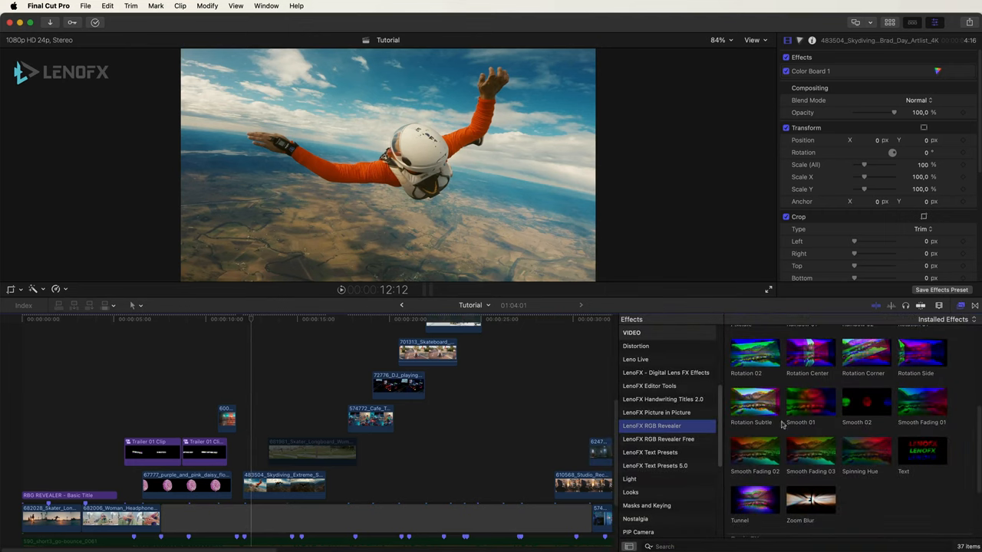
{"action": "scroll", "coordinate": [819, 419], "scroll_direction": "up", "scroll_amount": 3}
{"action": "scroll", "coordinate": [806, 375], "scroll_direction": "up", "scroll_amount": 3}
{"action": "left_click", "coordinate": [750, 353]}
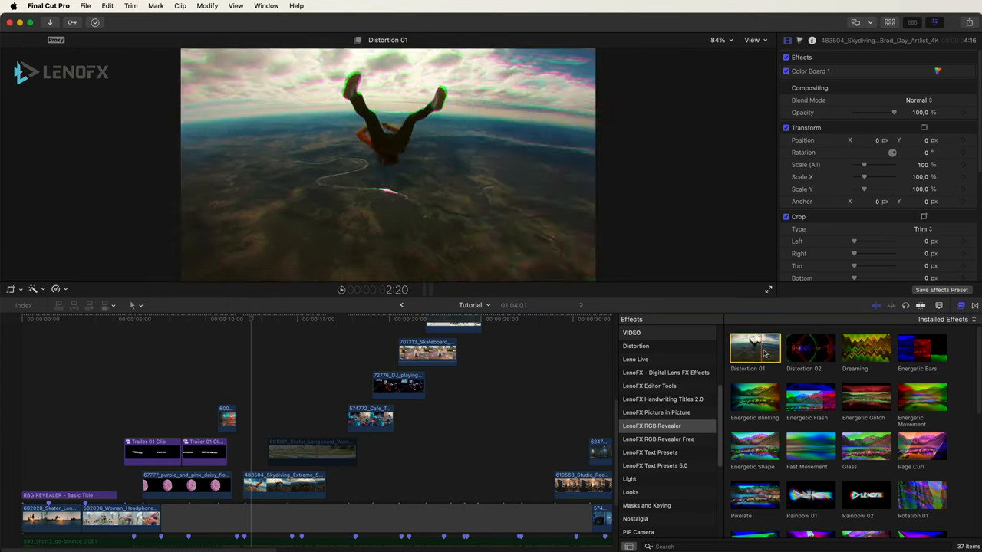
{"action": "double_click", "coordinate": [752, 358]}
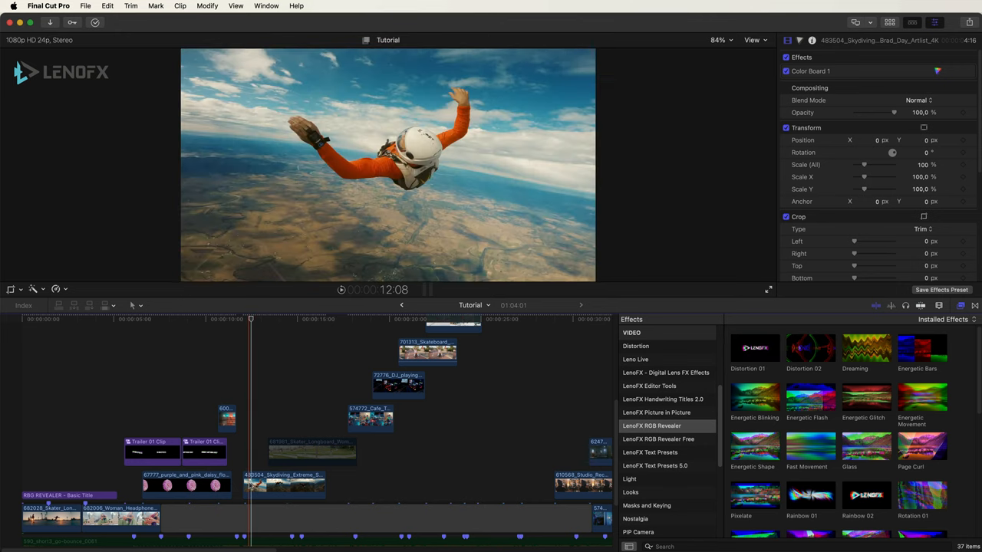
{"action": "left_click", "coordinate": [752, 357]}
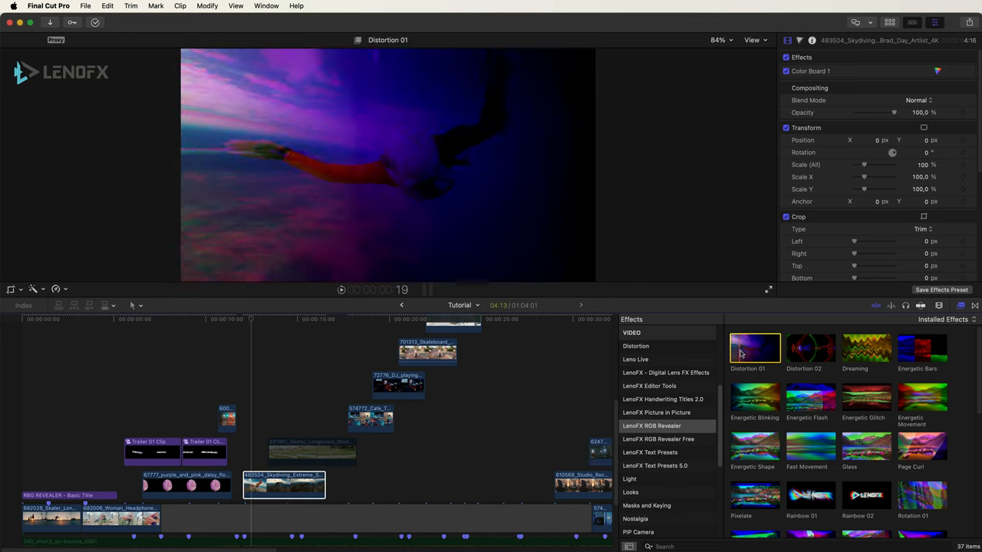
{"action": "key", "text": "space"}
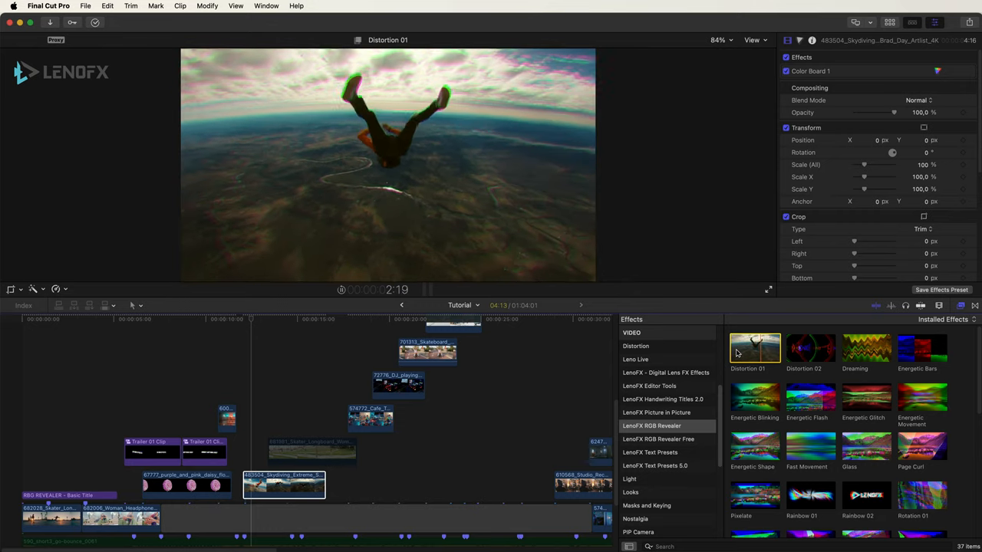
{"action": "key", "text": "space"}
{"action": "key", "text": "space"}
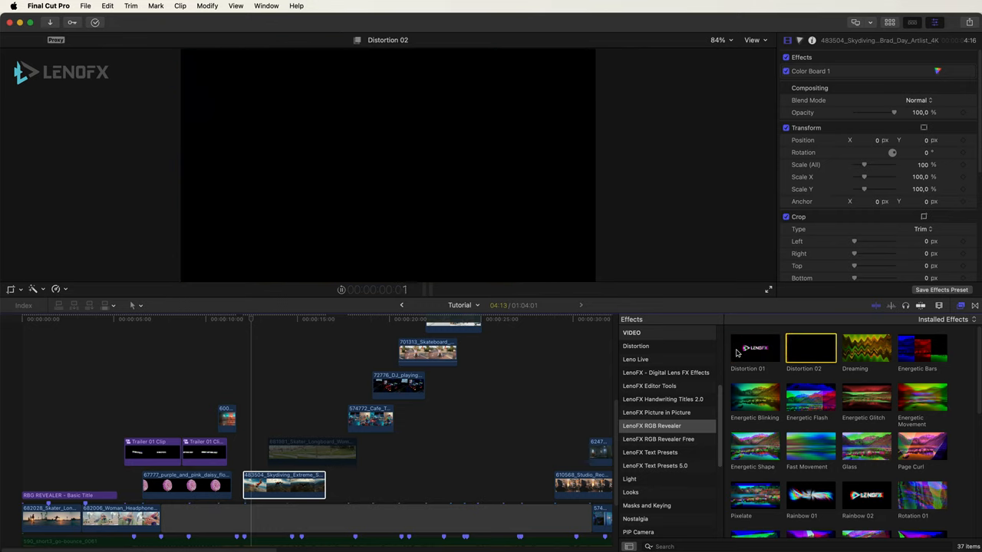
{"action": "left_click", "coordinate": [736, 352]}
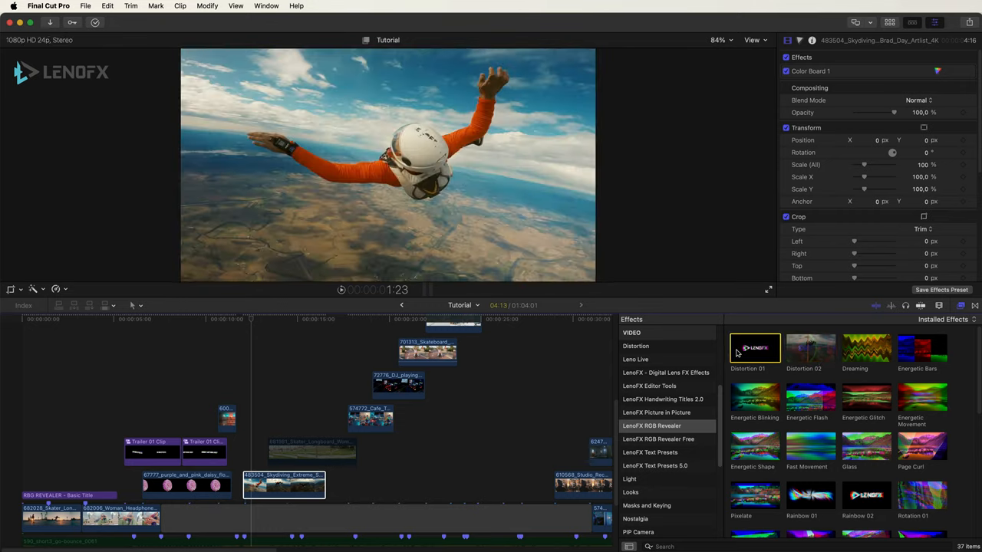
{"action": "key", "text": "space"}
{"action": "key", "text": "Right"}
{"action": "key", "text": "space"}
{"action": "key", "text": "Right"}
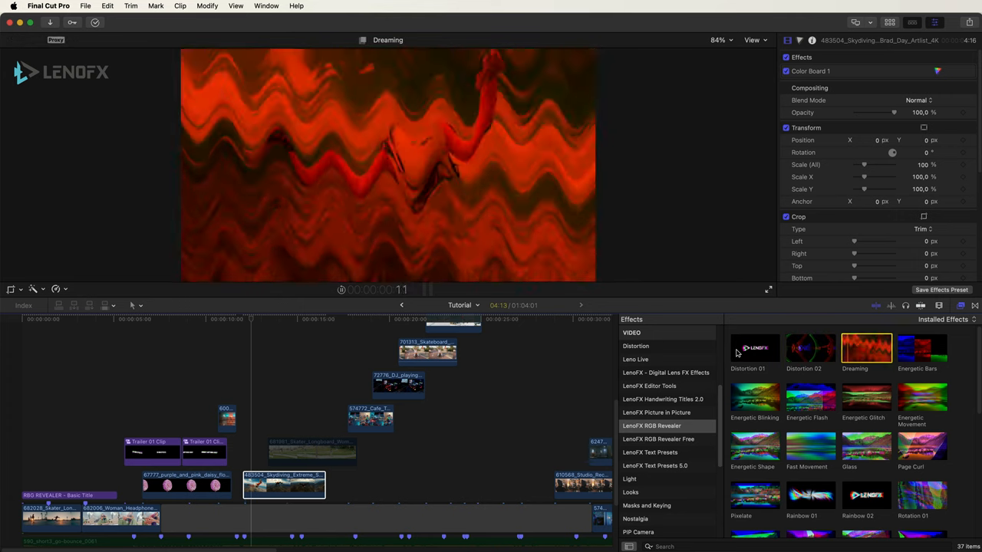
{"action": "key", "text": "Right"}
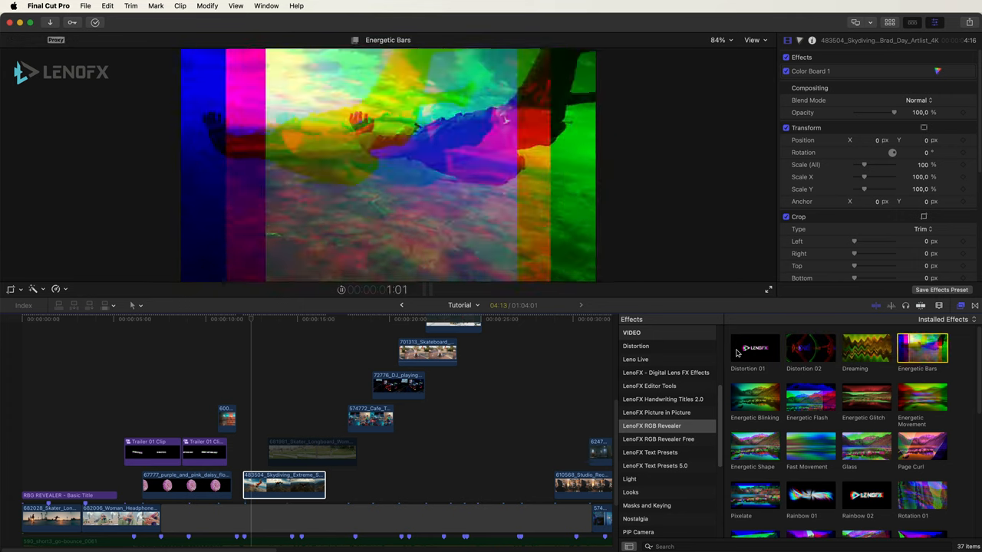
{"action": "key", "text": "Right"}
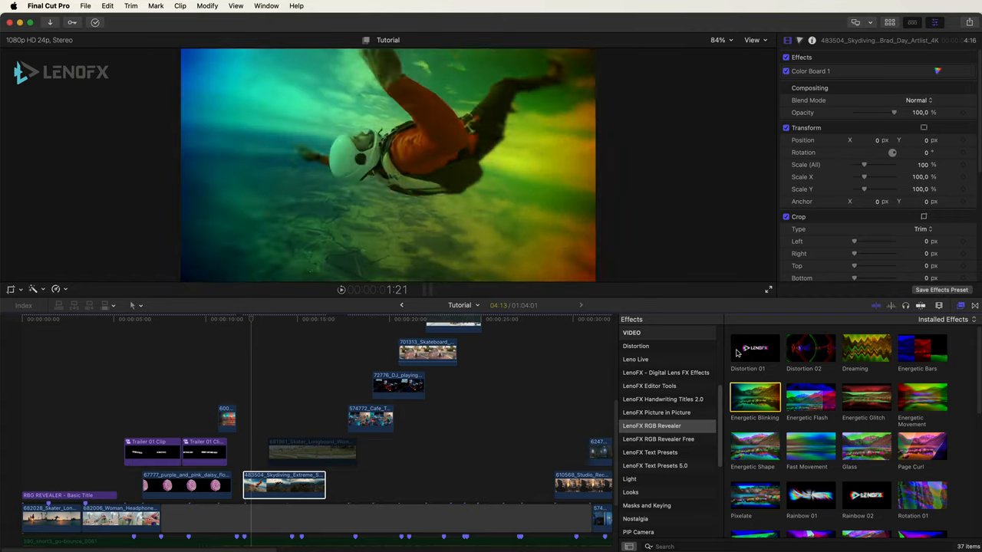
{"action": "key", "text": "Right"}
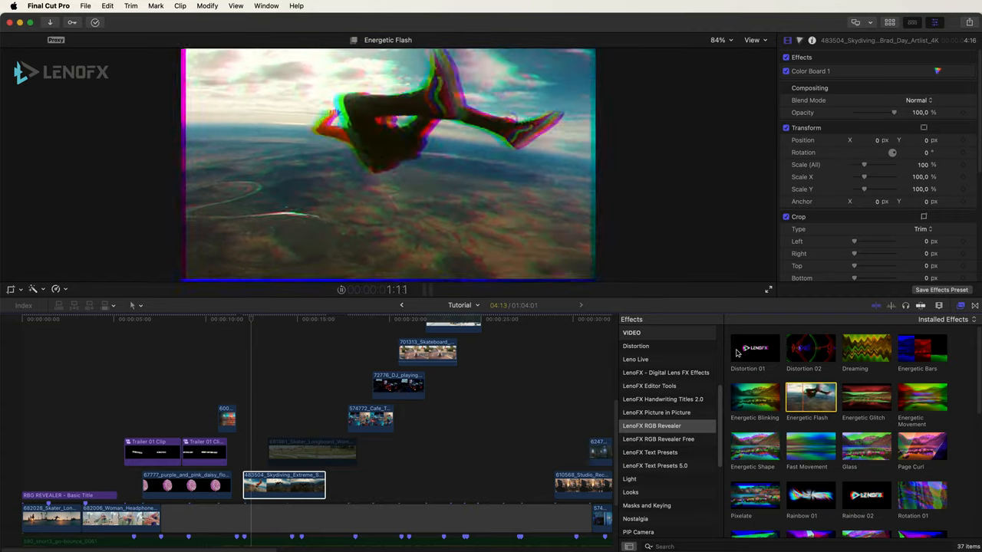
{"action": "key", "text": "Right"}
{"action": "key", "text": "Right"}
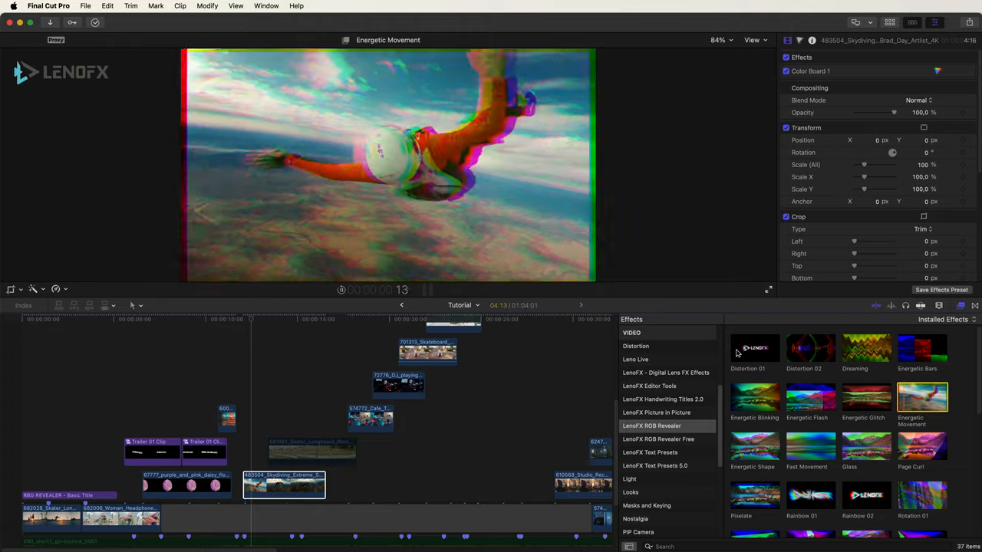
{"action": "key", "text": "Right"}
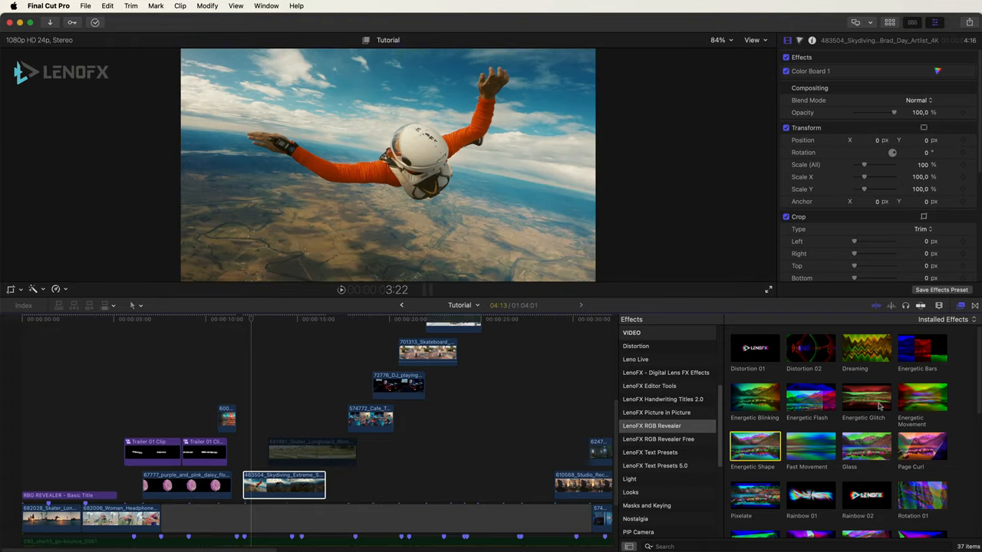
{"action": "scroll", "coordinate": [861, 412], "scroll_direction": "down", "scroll_amount": 5}
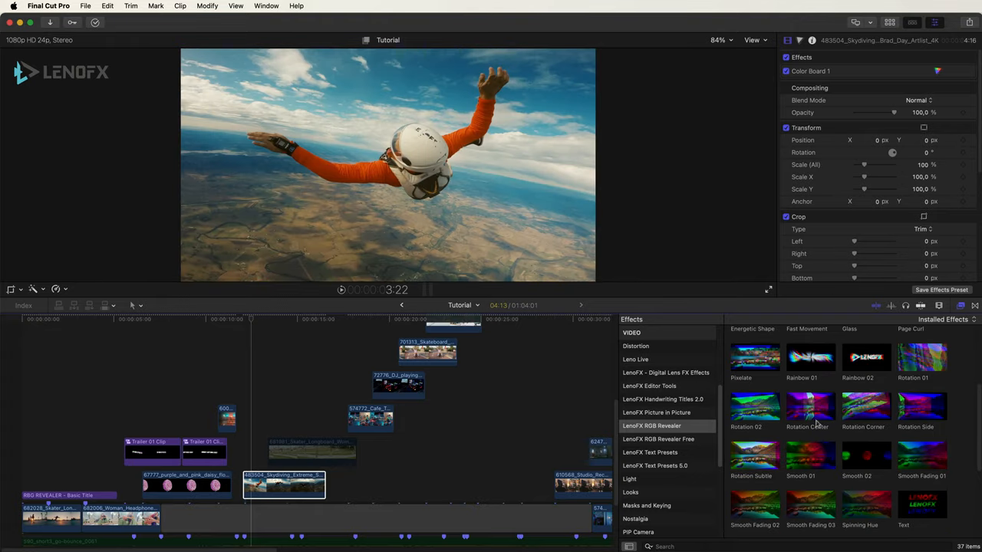
{"action": "scroll", "coordinate": [798, 437], "scroll_direction": "down", "scroll_amount": 5}
{"action": "scroll", "coordinate": [781, 454], "scroll_direction": "down", "scroll_amount": 2}
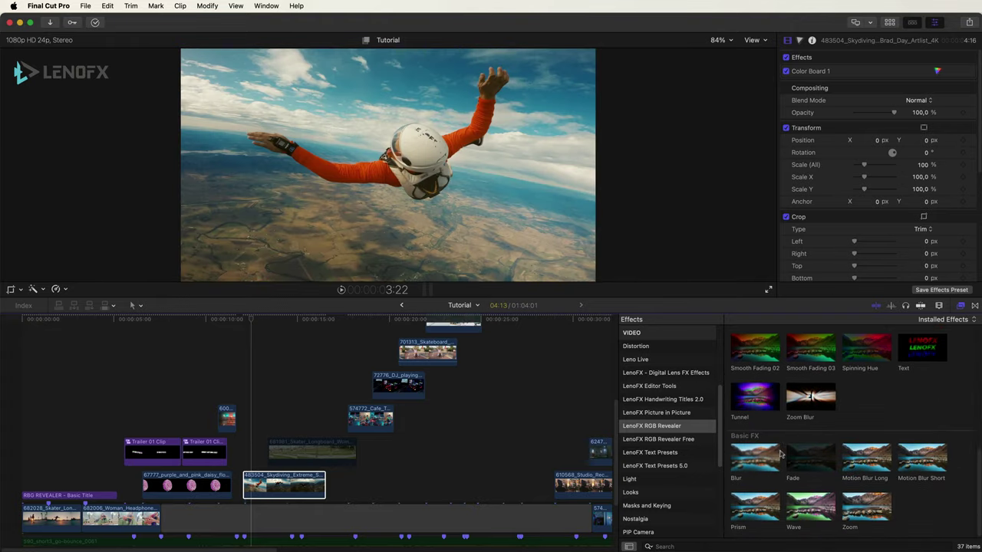
{"action": "left_click", "coordinate": [736, 464]}
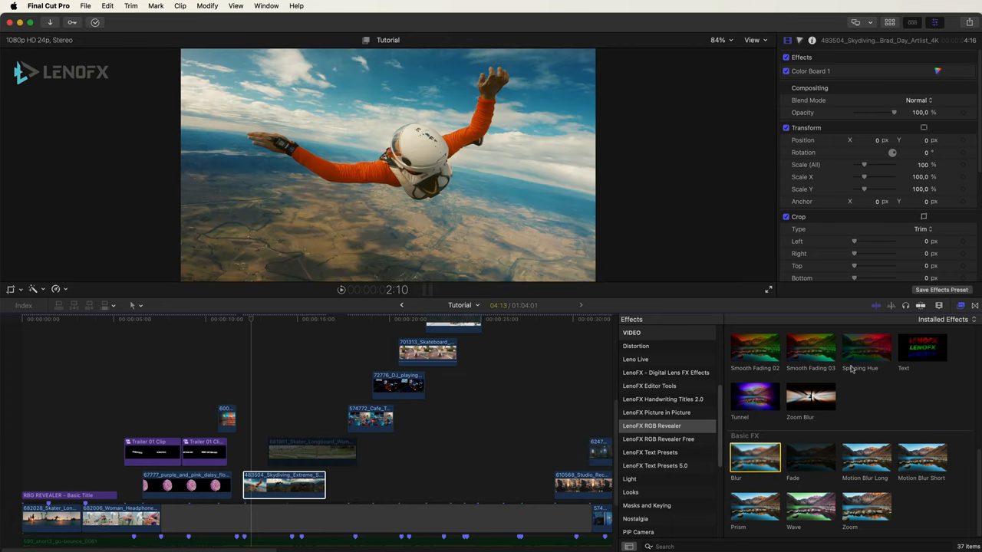
{"action": "scroll", "coordinate": [844, 381], "scroll_direction": "up", "scroll_amount": 4}
{"action": "scroll", "coordinate": [822, 387], "scroll_direction": "down", "scroll_amount": 2}
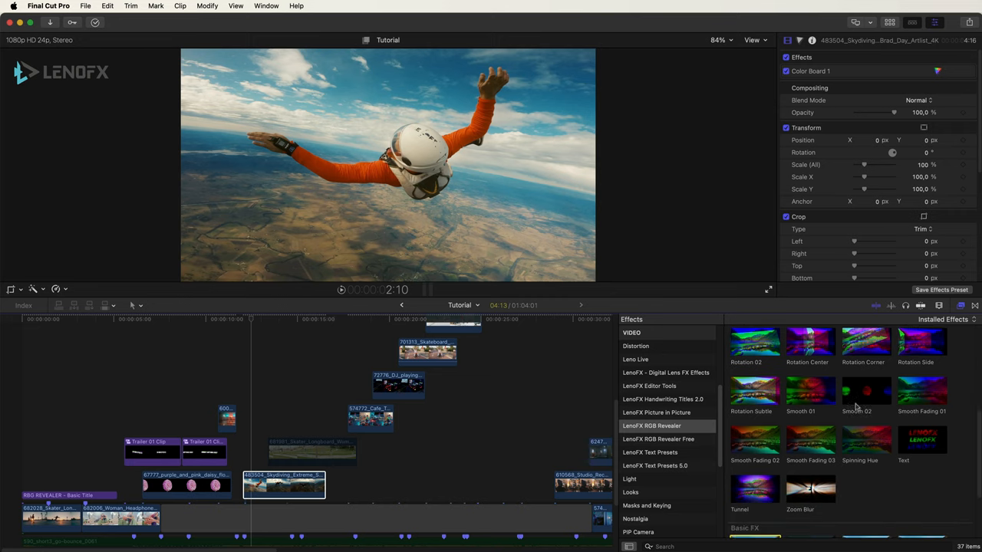
Apply Smooth Fading 01 to the skydiving clip, undoing the drag and re-applying it.
{"action": "left_click", "coordinate": [253, 487]}
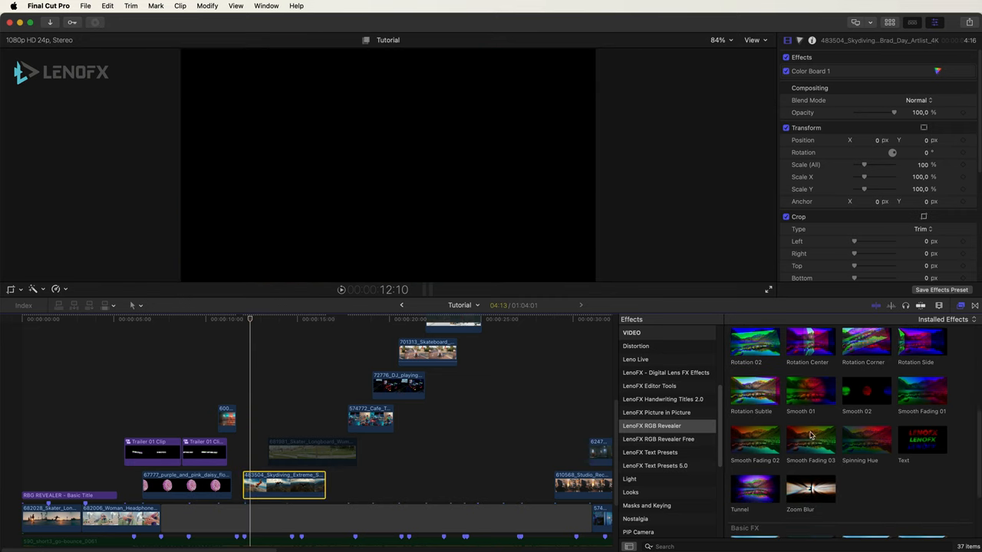
{"action": "left_click", "coordinate": [923, 396]}
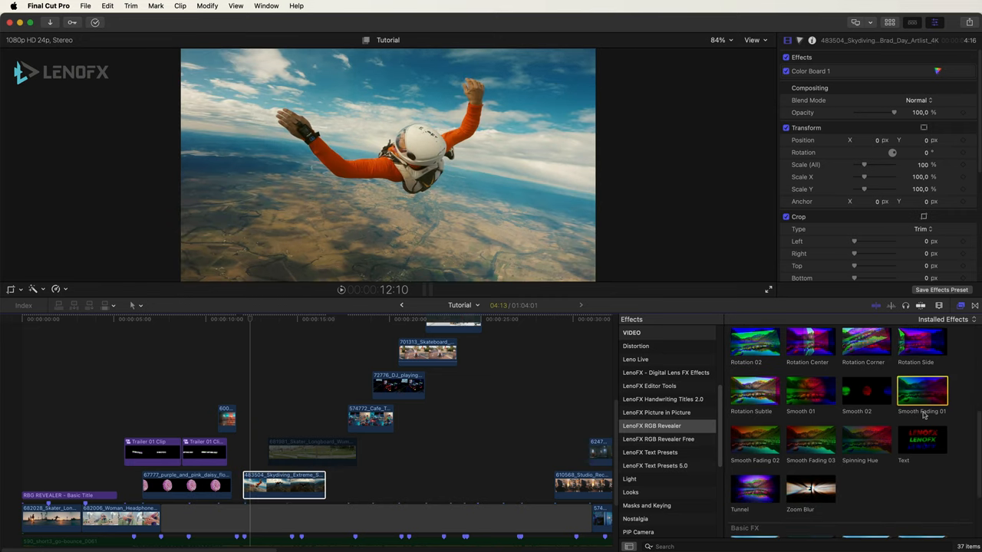
{"action": "left_click_drag", "start_coordinate": [920, 393], "coordinate": [253, 476]}
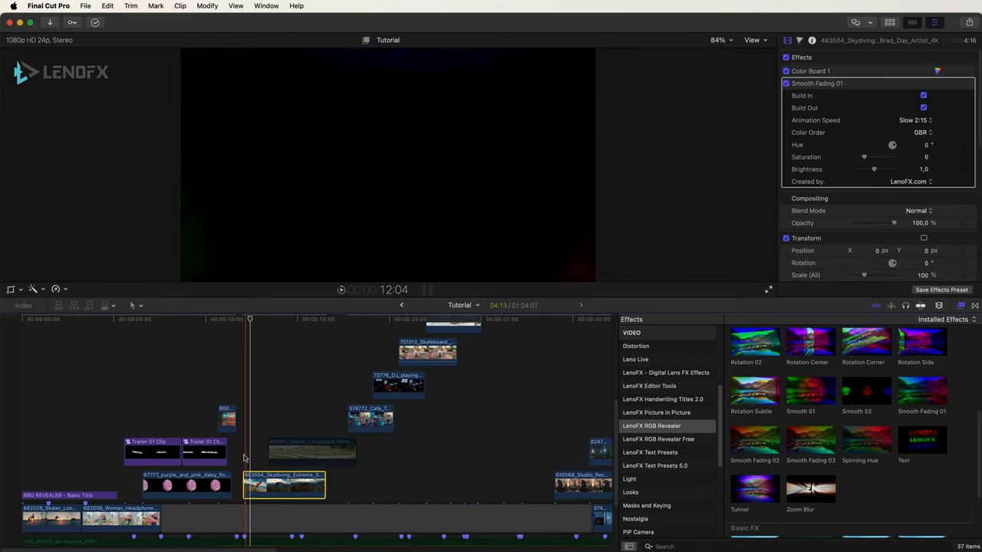
{"action": "key", "text": "super+z"}
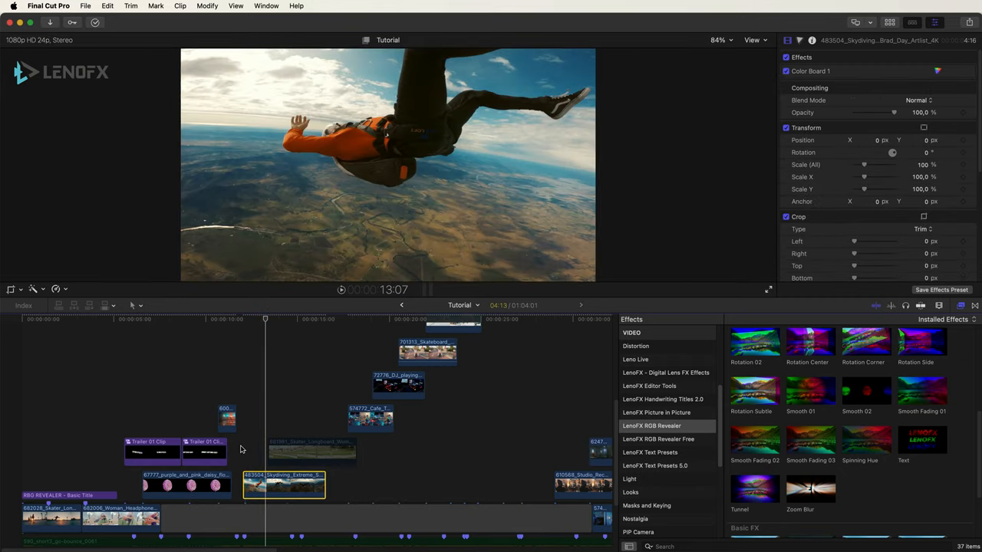
{"action": "double_click", "coordinate": [920, 398]}
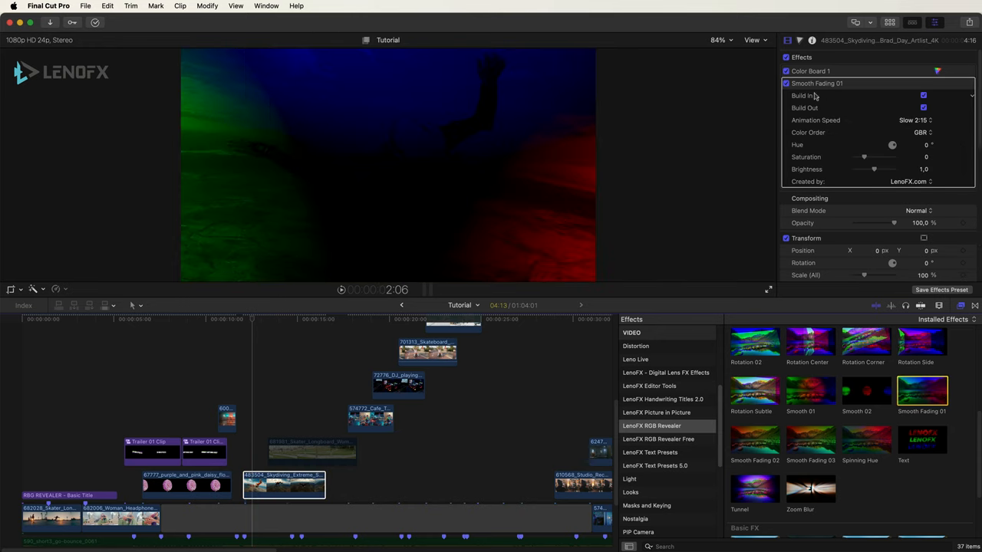
Play the clip to watch the RGB fade, then return the playhead near its start.
{"action": "key", "text": "space"}
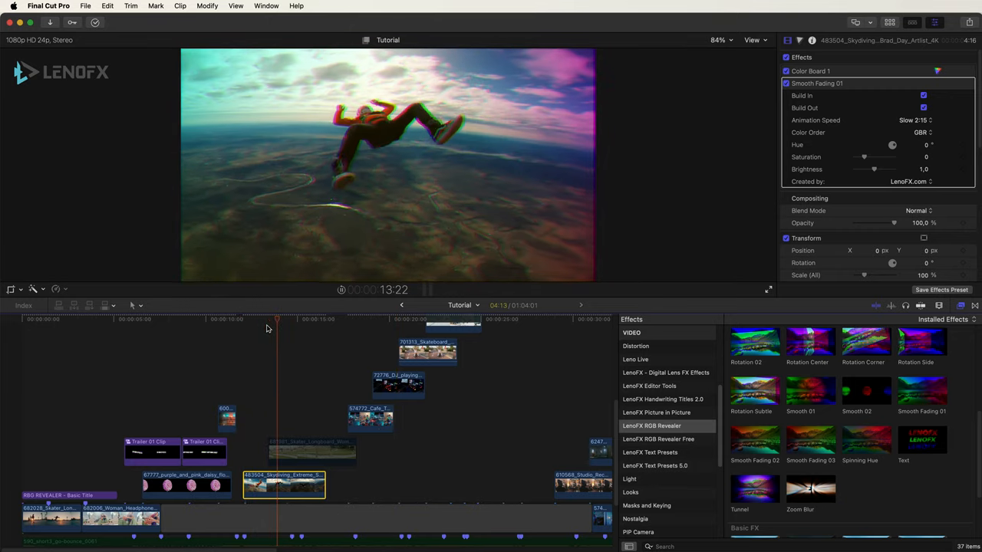
{"action": "left_click_drag", "start_coordinate": [269, 325], "coordinate": [258, 333]}
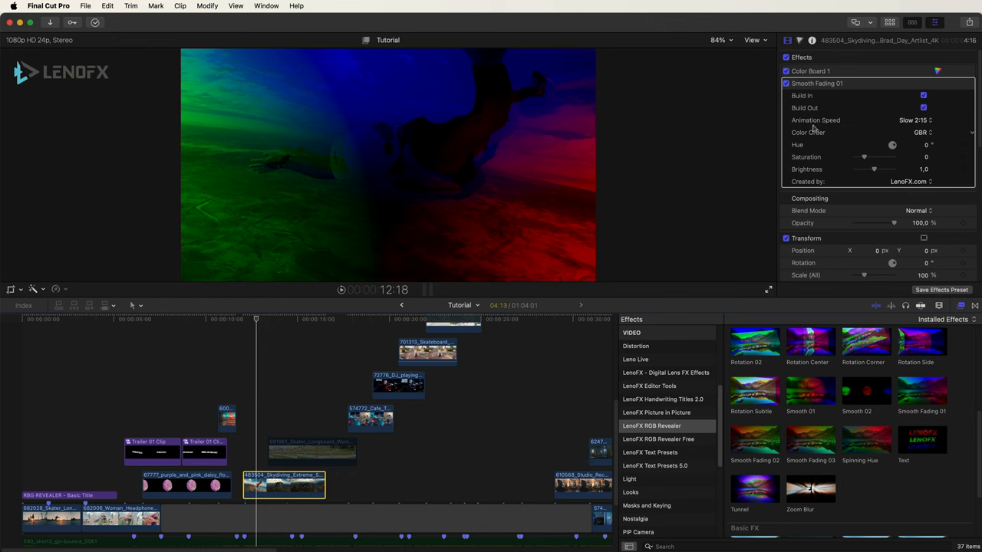
{"action": "left_click", "coordinate": [911, 121]}
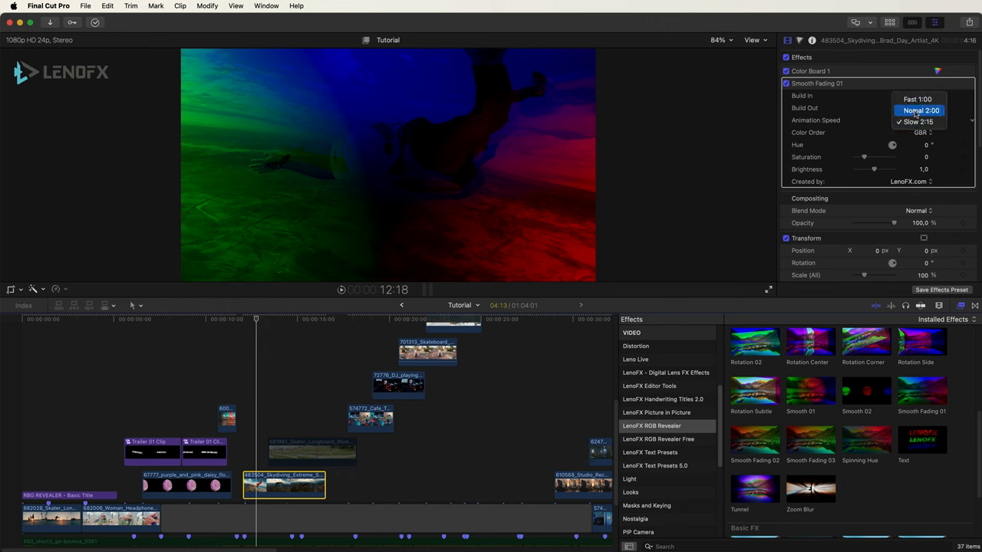
{"action": "left_click", "coordinate": [917, 112]}
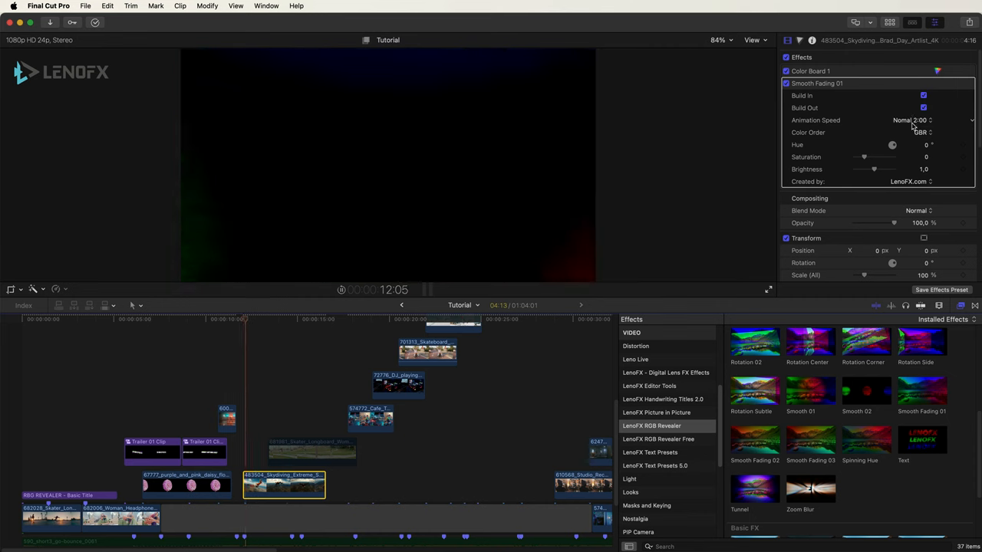
{"action": "left_click", "coordinate": [917, 119]}
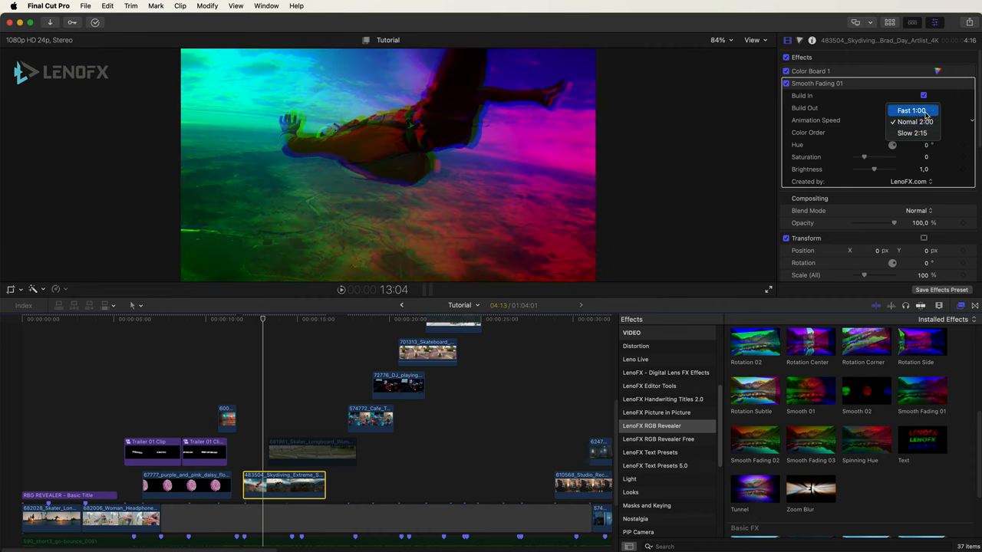
{"action": "left_click", "coordinate": [925, 112]}
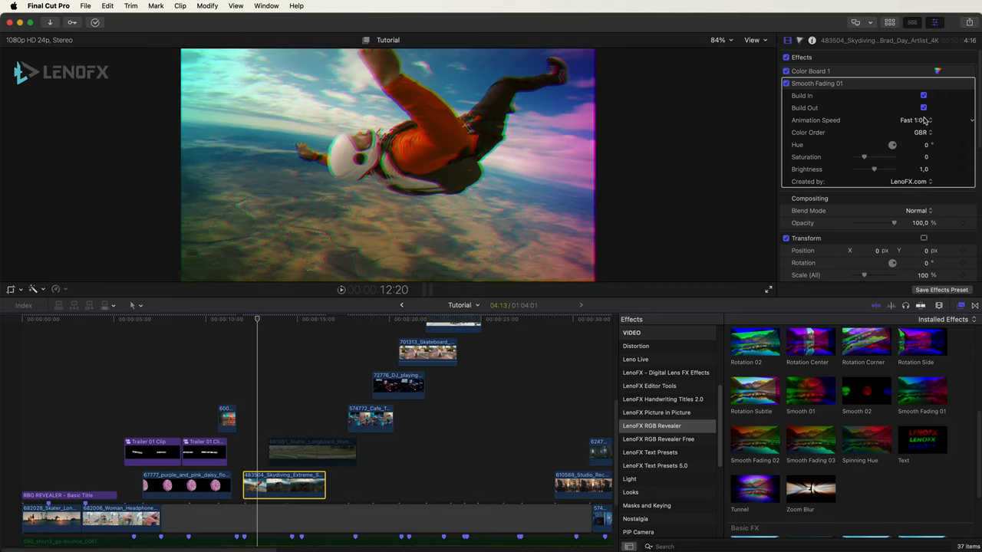
{"action": "left_click", "coordinate": [925, 121]}
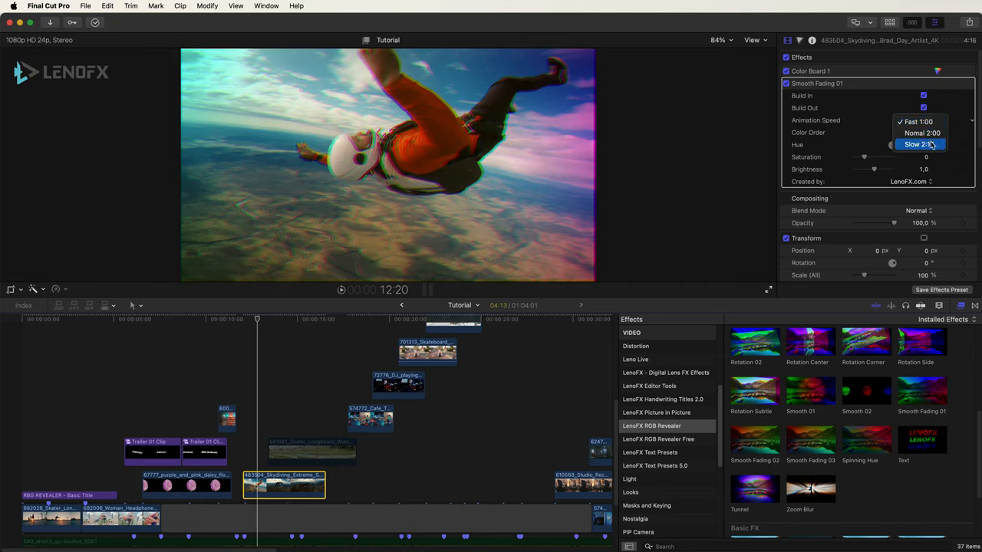
{"action": "left_click", "coordinate": [928, 145]}
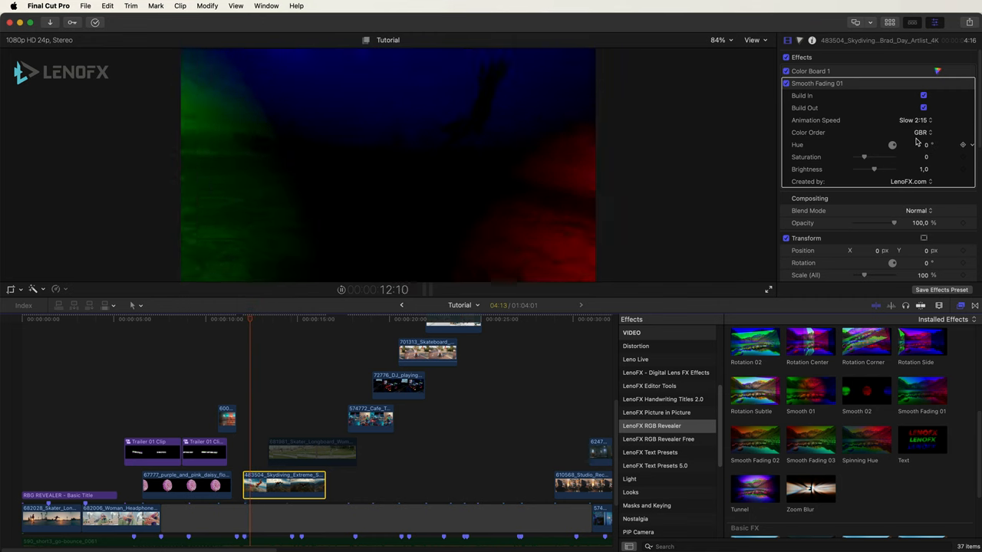
Set Smooth Fading 01 to Normal 2:00 speed with BRG colour order.
{"action": "left_click", "coordinate": [926, 122]}
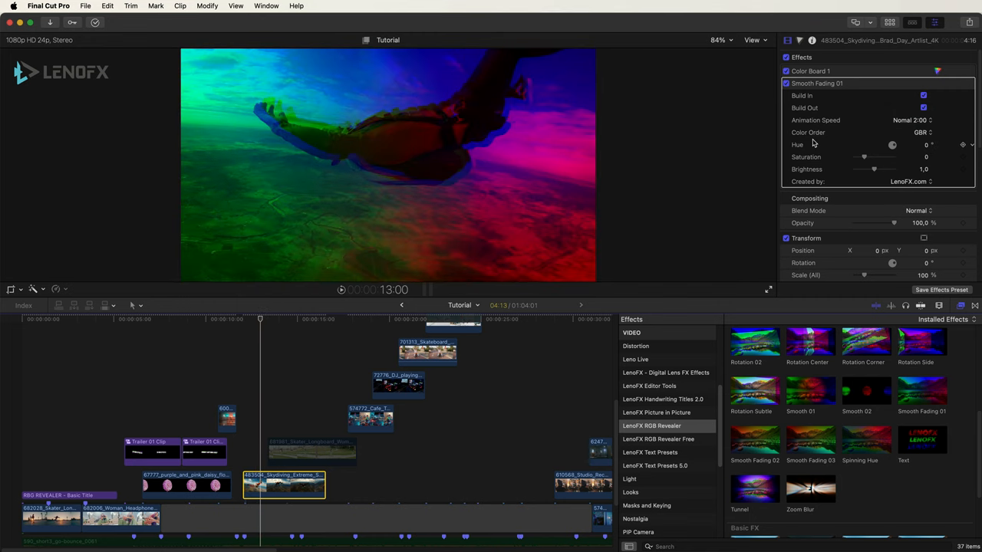
{"action": "left_click", "coordinate": [919, 136]}
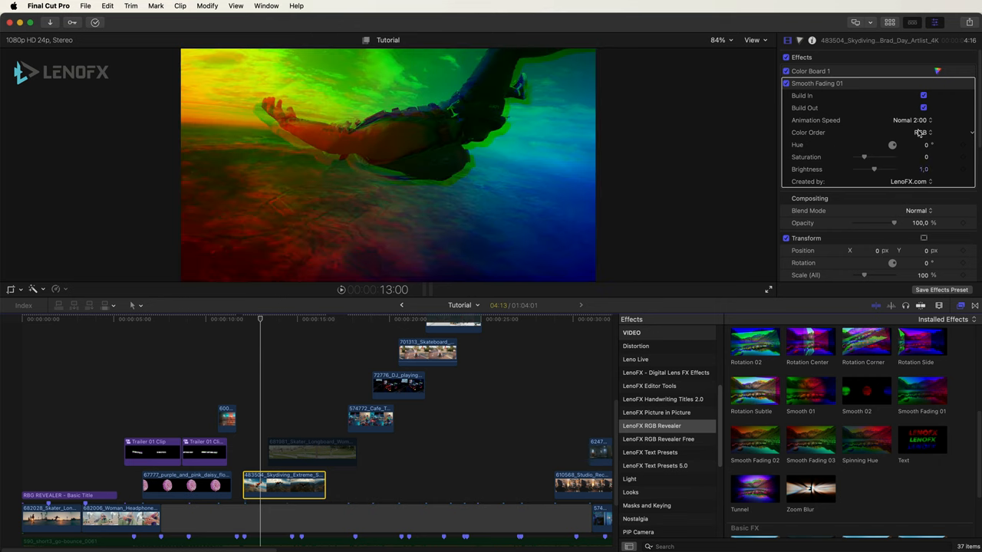
{"action": "left_click", "coordinate": [919, 133]}
{"action": "left_click", "coordinate": [926, 157]}
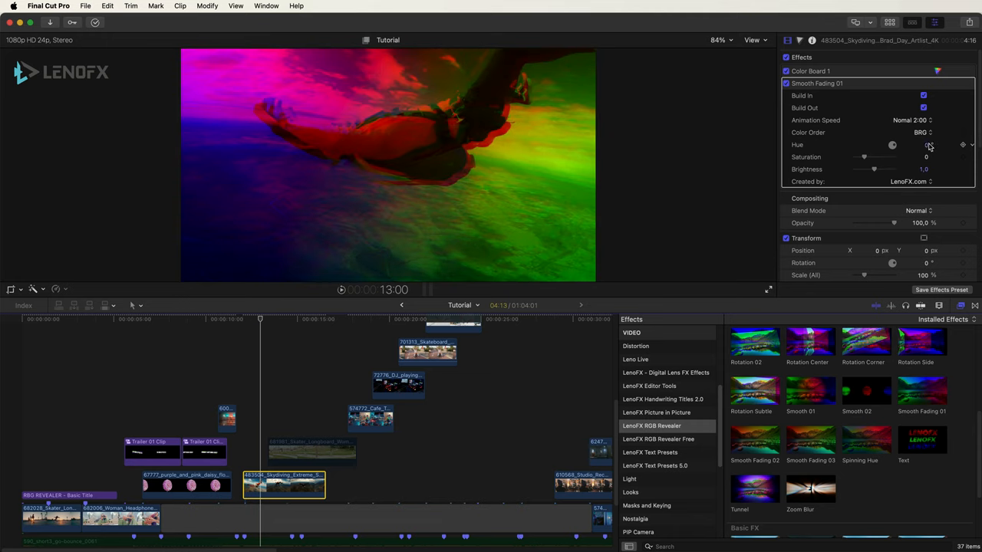
Shift hue to 316°, saturation to -0.11 and brightness to 1.2, then preview.
{"action": "left_click_drag", "start_coordinate": [921, 144], "coordinate": [944, 144]}
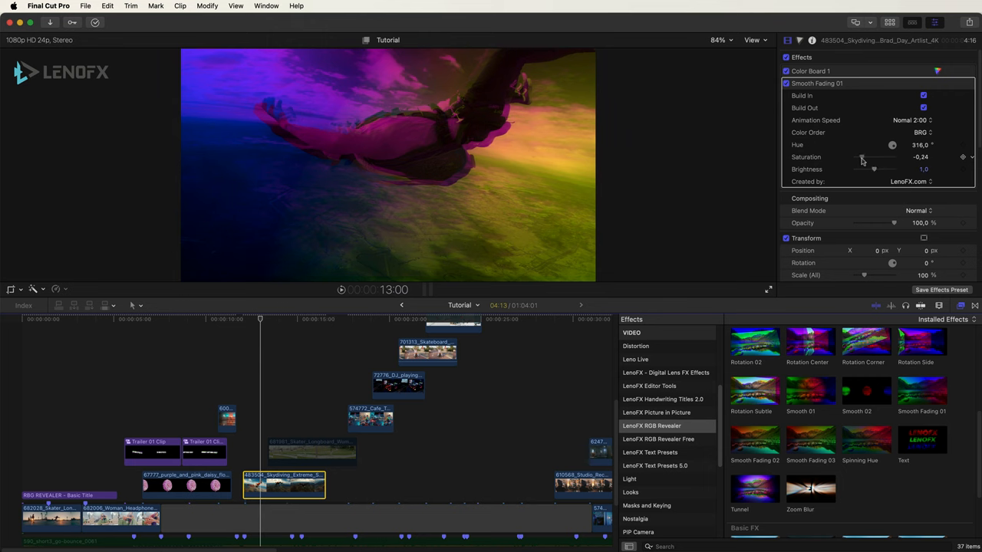
{"action": "left_click_drag", "start_coordinate": [862, 161], "coordinate": [863, 160]}
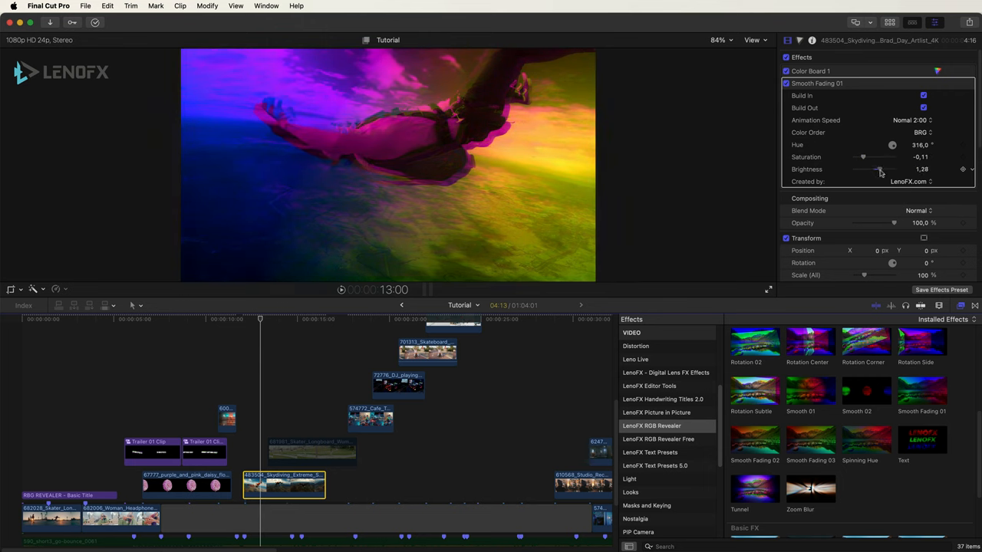
{"action": "left_click_drag", "start_coordinate": [876, 171], "coordinate": [879, 172]}
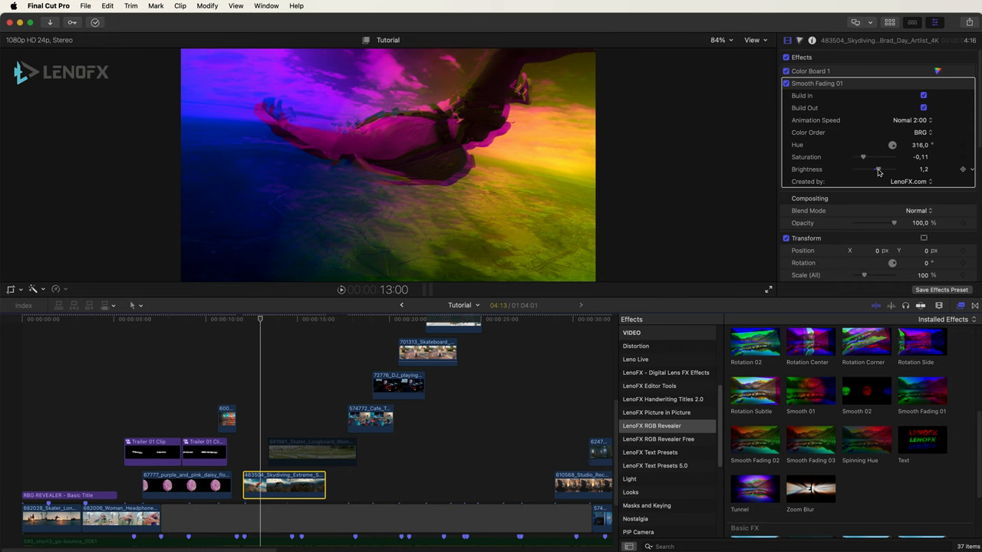
{"action": "key", "text": "space"}
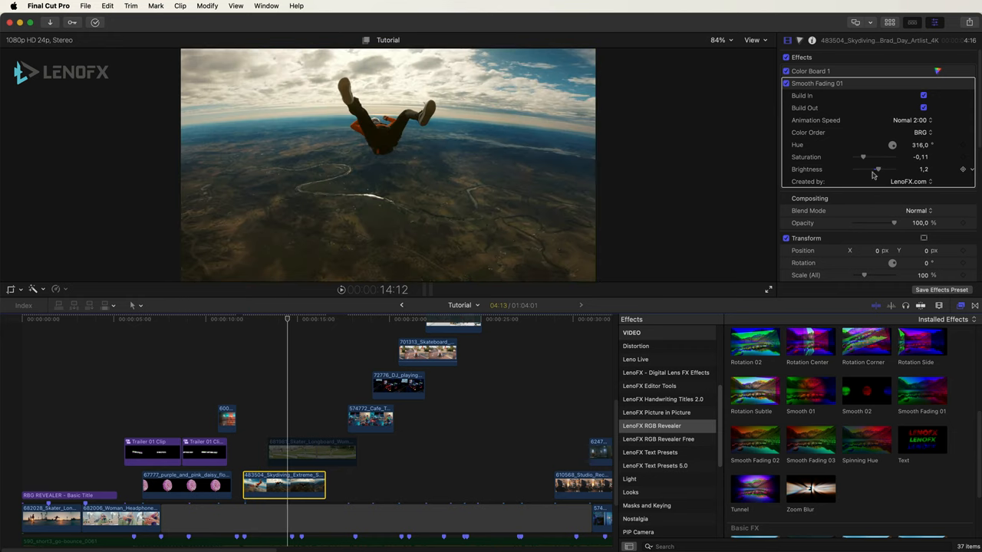
Remove Smooth Fading 01 and apply Zoom Blur to the skydiving clip instead.
{"action": "left_click", "coordinate": [812, 87]}
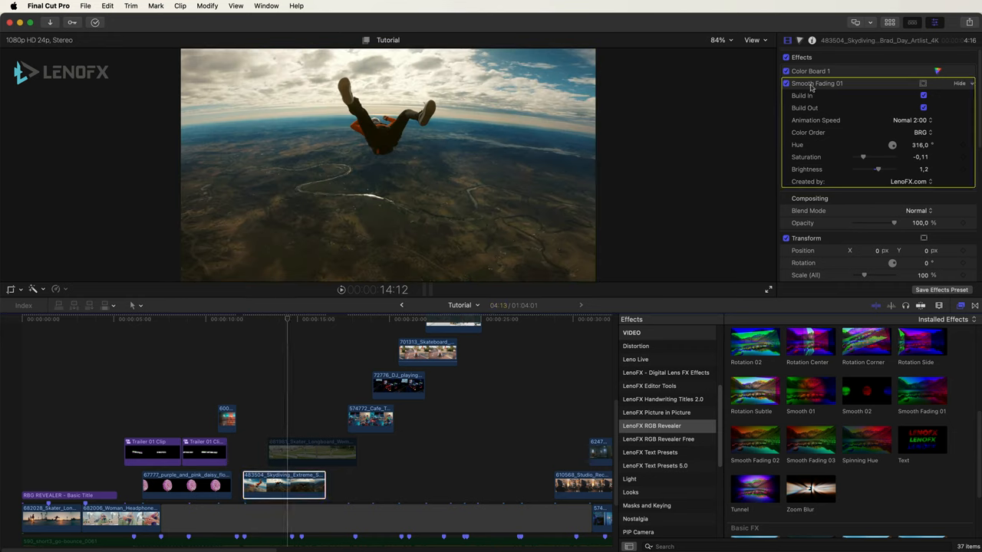
{"action": "key", "text": "Delete"}
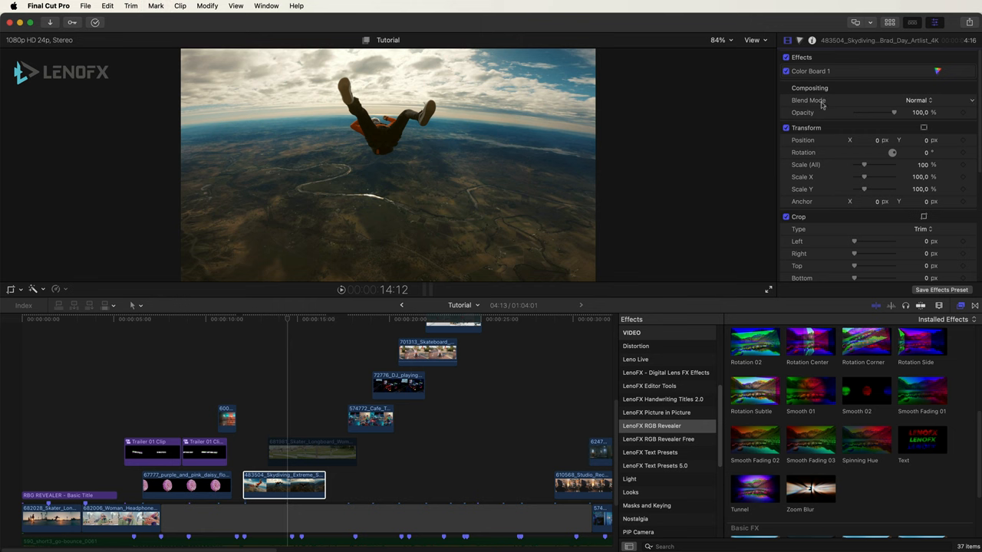
{"action": "left_click", "coordinate": [803, 496]}
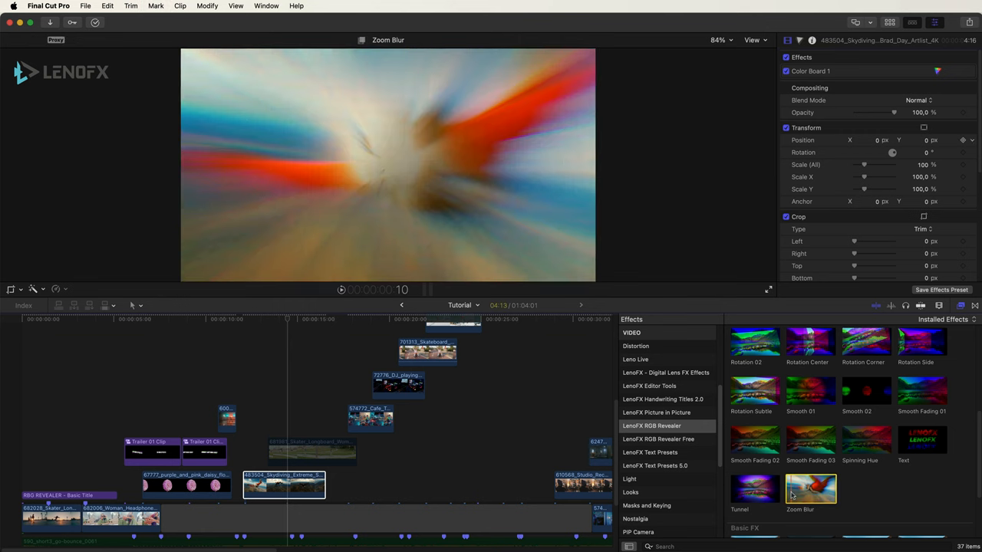
{"action": "left_click_drag", "start_coordinate": [803, 496], "coordinate": [284, 485]}
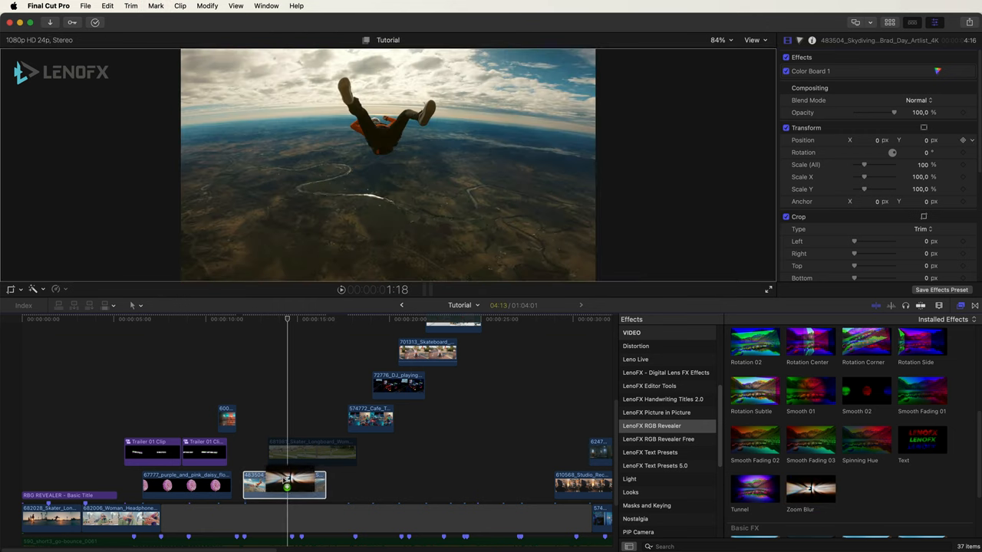
Reduce the green zoom to about 22.6 against red 61.81 and offset the green centre.
{"action": "left_click", "coordinate": [251, 331]}
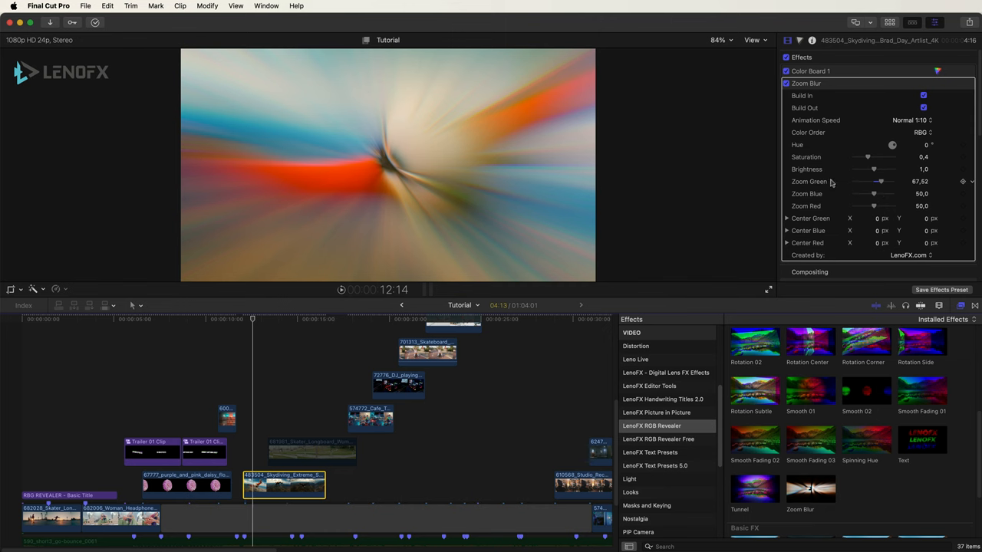
{"action": "key", "text": "super+z"}
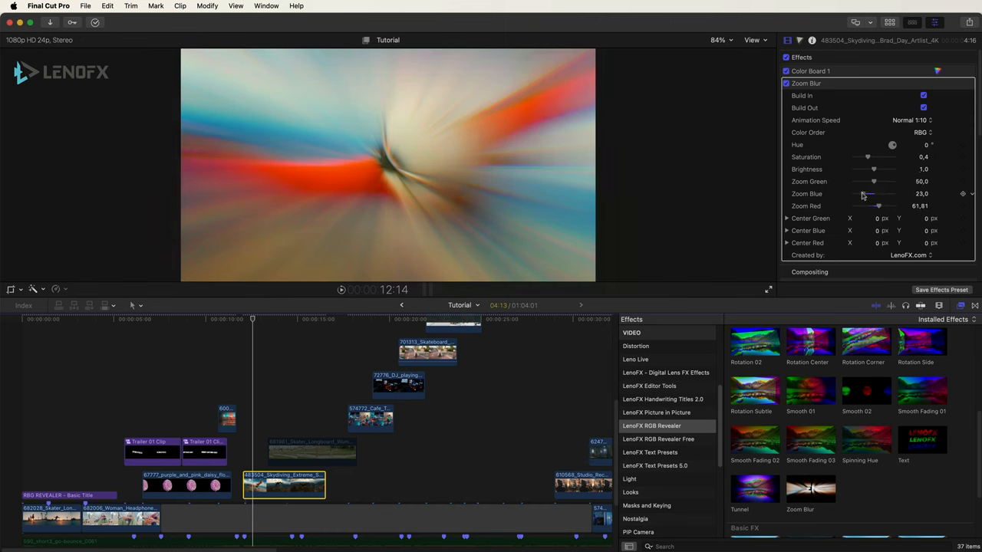
{"action": "left_click_drag", "start_coordinate": [864, 183], "coordinate": [861, 182]}
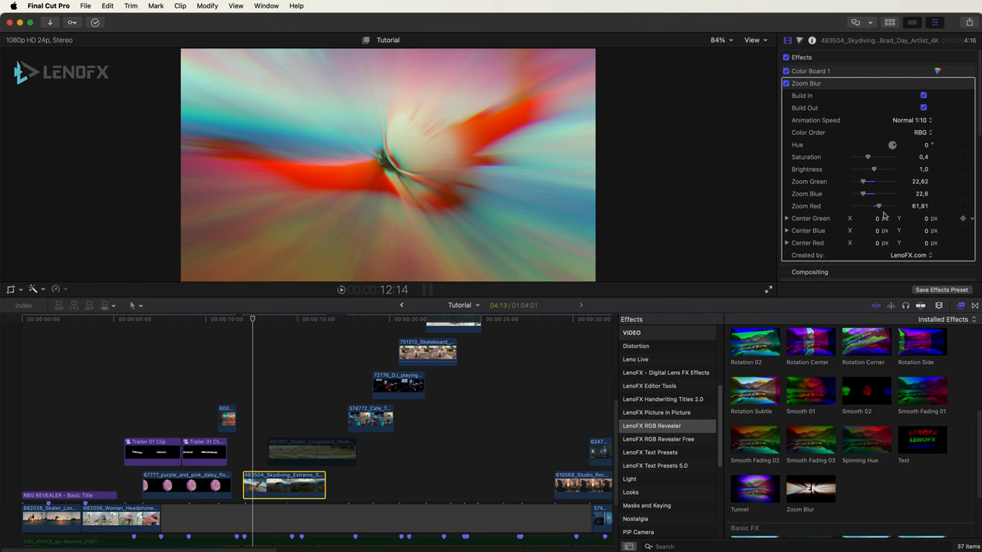
{"action": "left_click_drag", "start_coordinate": [877, 219], "coordinate": [880, 223]}
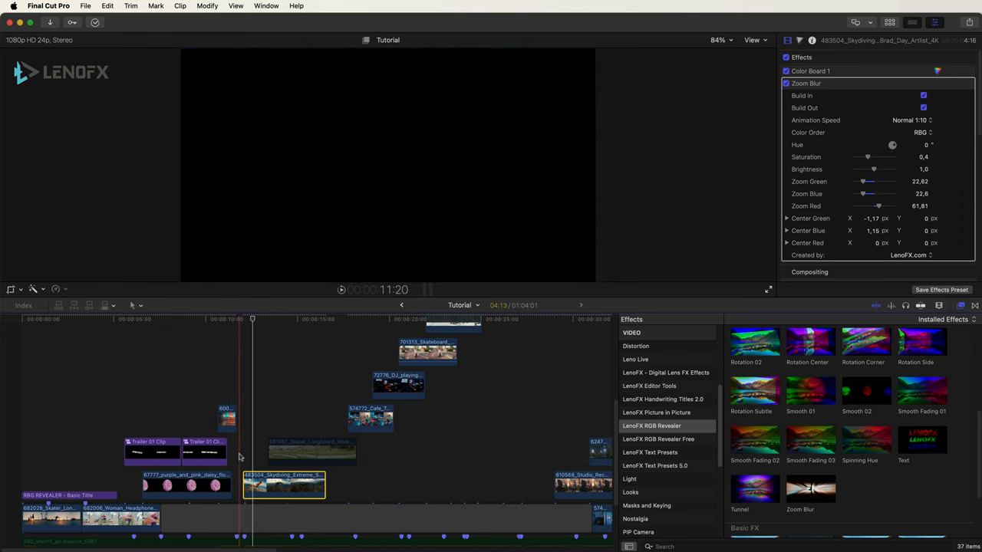
Render the skydiving clip and play back the zoom blur result.
{"action": "key", "text": "space"}
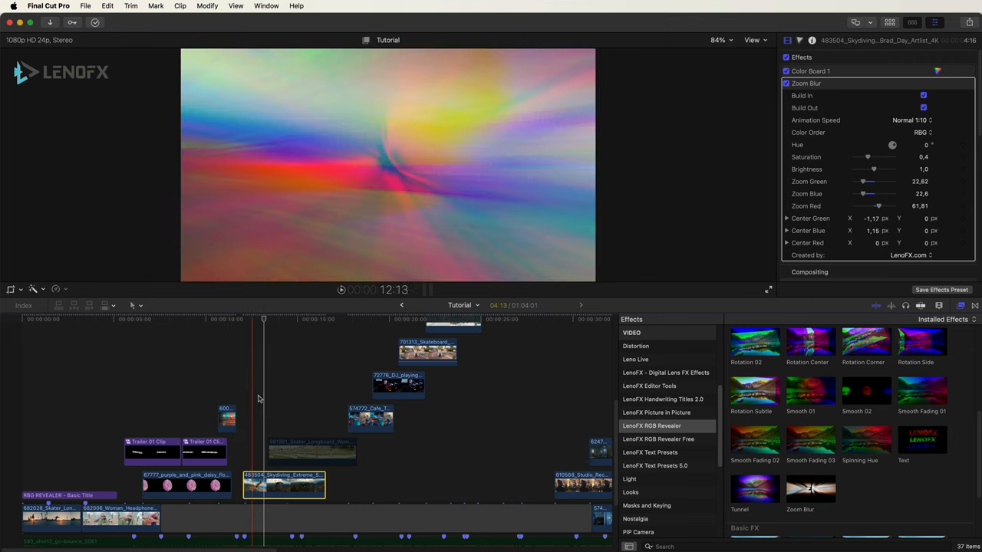
{"action": "left_click", "coordinate": [258, 321]}
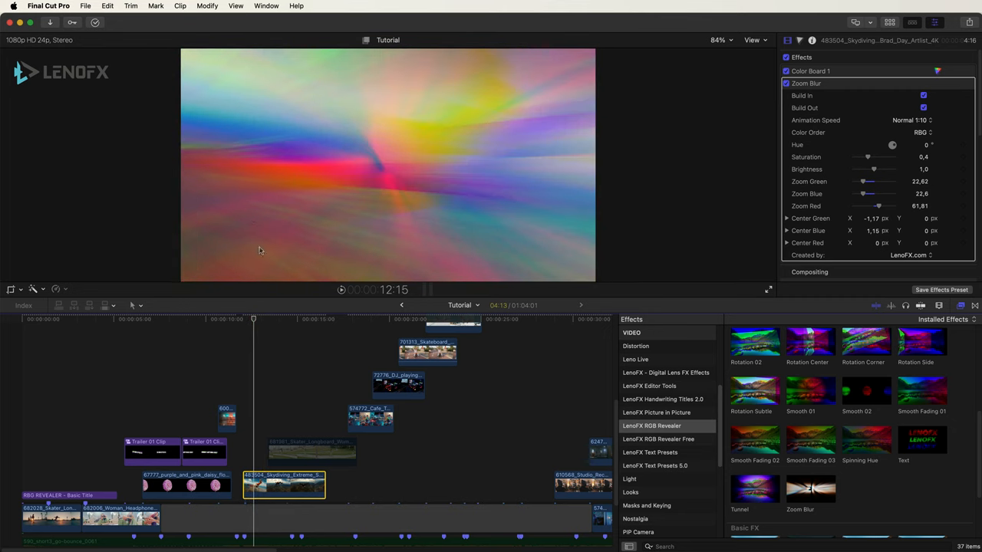
{"action": "left_click", "coordinate": [207, 6]}
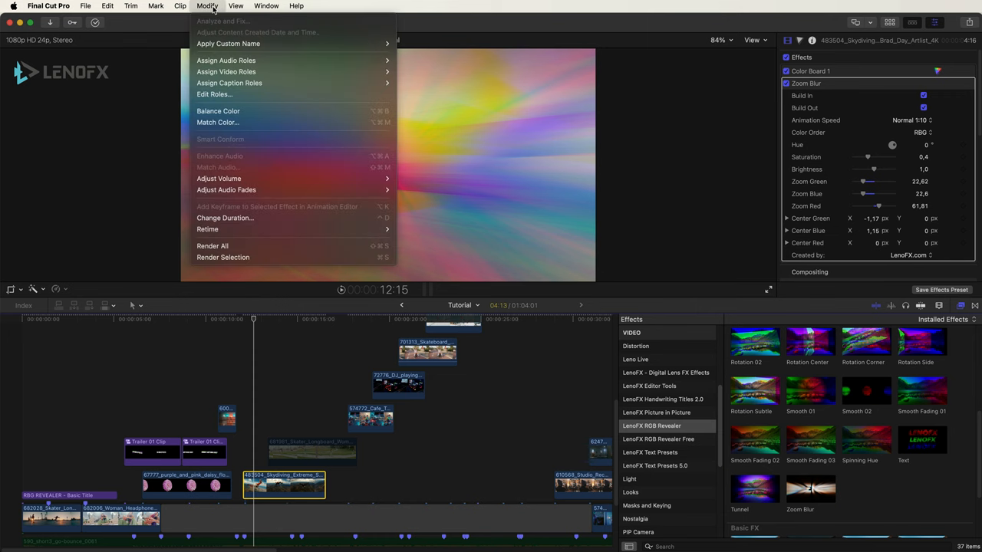
{"action": "left_click", "coordinate": [223, 257]}
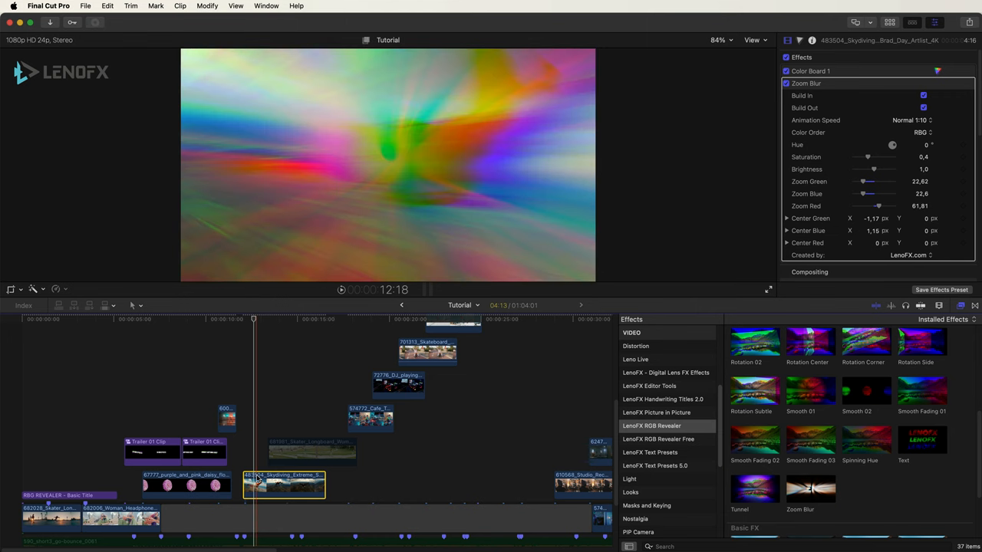
{"action": "key", "text": "space"}
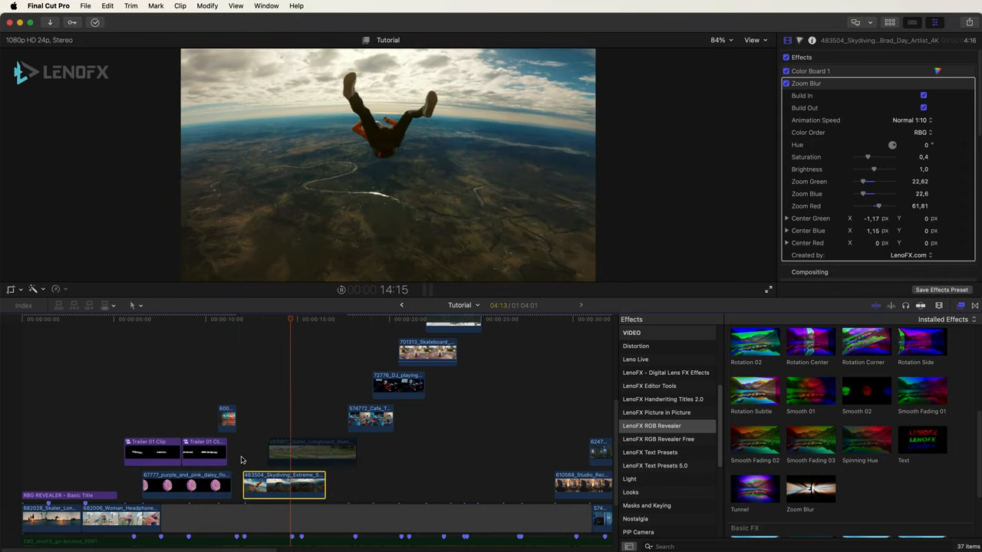
{"action": "left_click", "coordinate": [264, 474]}
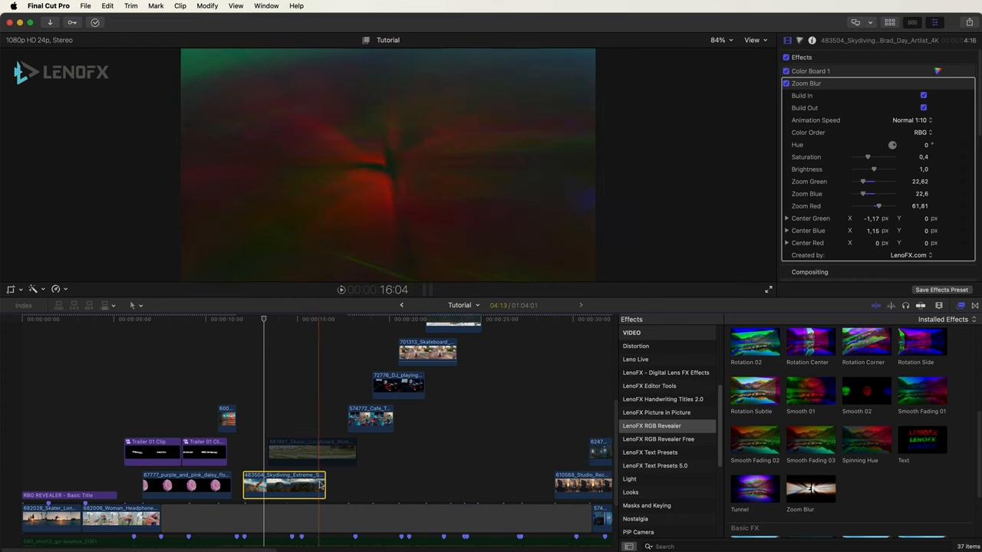
Extend the clip's end by three frames to about 5:14 and preview the reveal.
{"action": "left_click_drag", "start_coordinate": [326, 484], "coordinate": [342, 484]}
{"action": "scroll", "coordinate": [316, 448], "scroll_direction": "right", "scroll_amount": 2}
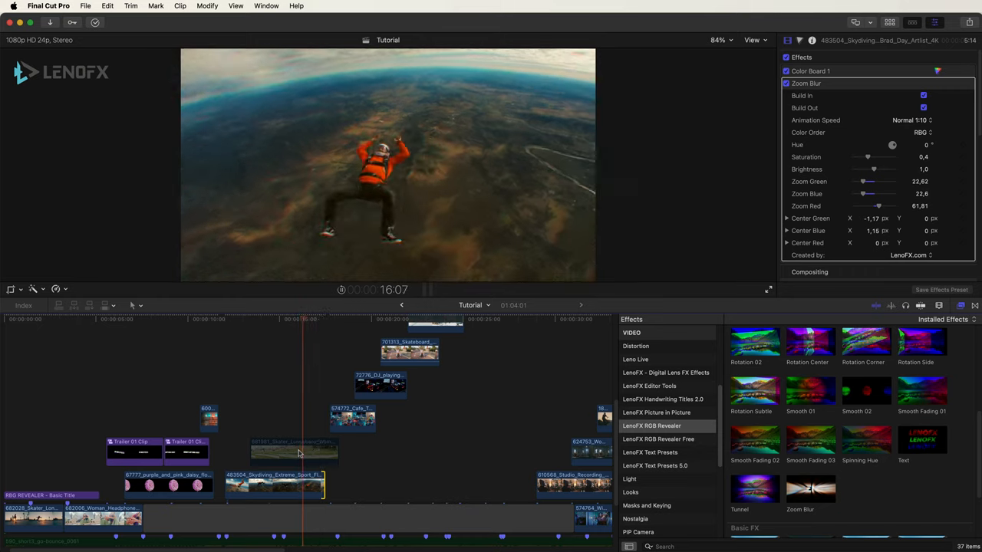
{"action": "key", "text": "space"}
{"action": "key", "text": "space"}
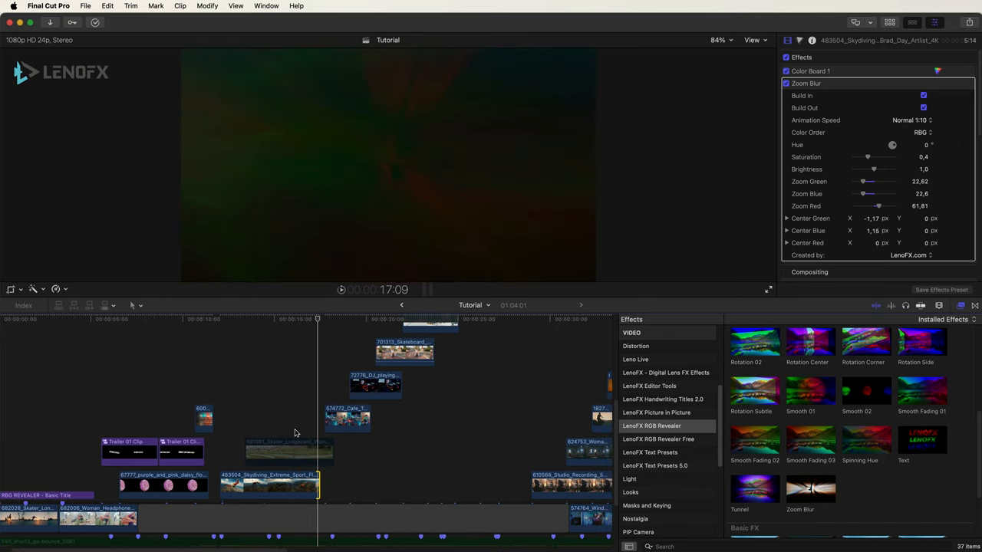
{"action": "scroll", "coordinate": [295, 434], "scroll_direction": "left", "scroll_amount": 2}
Select and play the skater longboard clip, then apply the RGB Revealer Text effect to it.
{"action": "left_click", "coordinate": [283, 449]}
{"action": "key", "text": "space"}
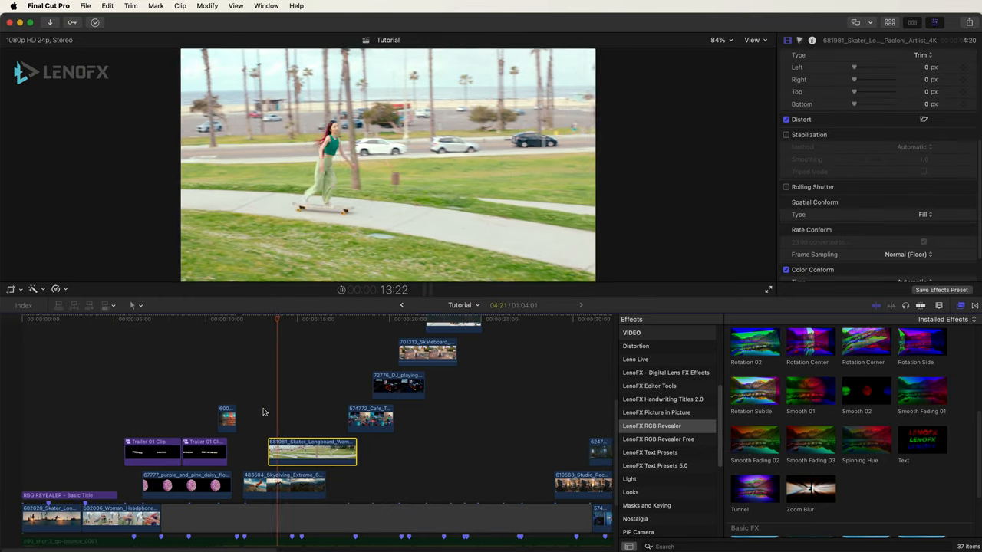
{"action": "key", "text": "space"}
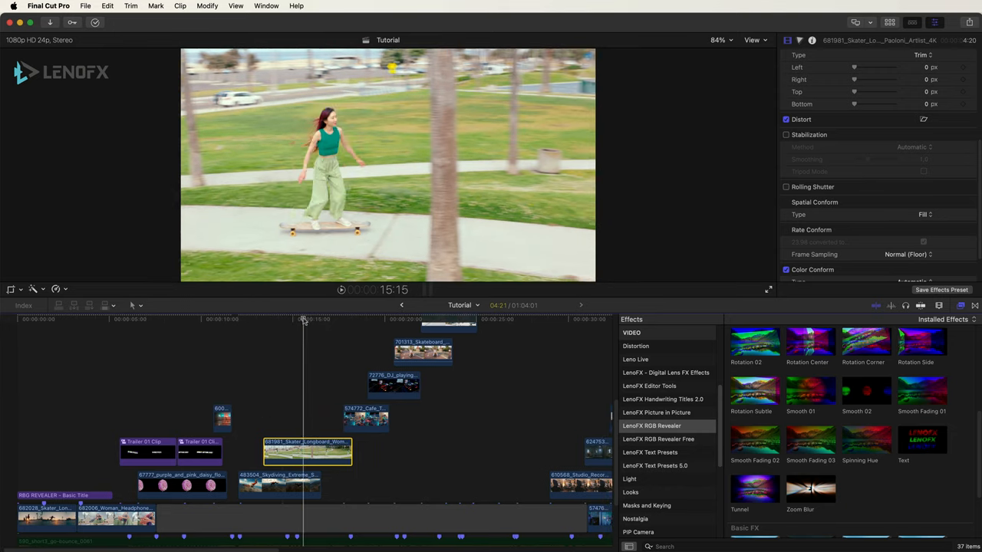
{"action": "left_click_drag", "start_coordinate": [302, 321], "coordinate": [296, 320]}
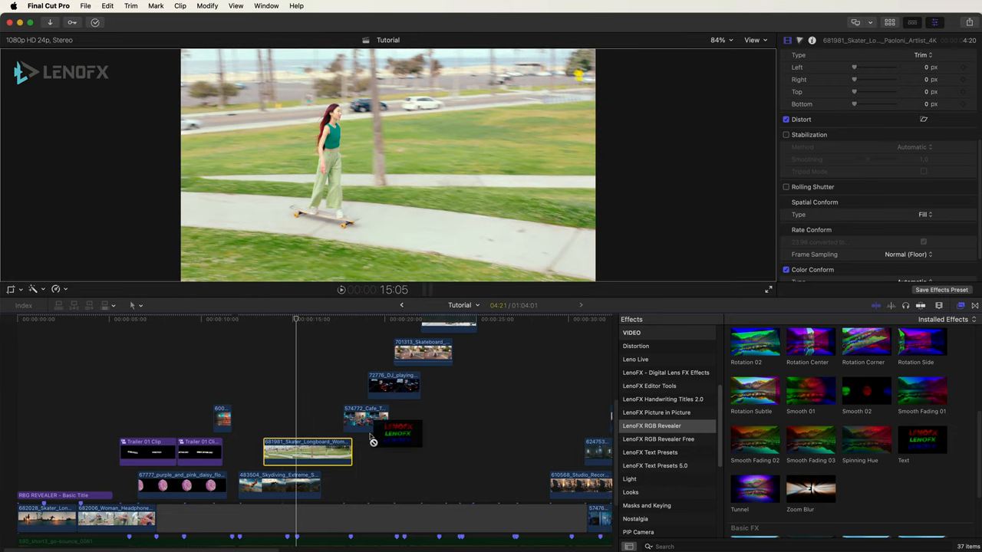
{"action": "left_click_drag", "start_coordinate": [911, 439], "coordinate": [307, 451]}
{"action": "mouse_move", "coordinate": [296, 321]}
{"action": "left_mouse_down"}
{"action": "mouse_move", "coordinate": [256, 321]}
{"action": "mouse_move", "coordinate": [292, 320]}
{"action": "mouse_move", "coordinate": [278, 320]}
{"action": "left_mouse_up"}
{"action": "scroll", "coordinate": [819, 129], "scroll_direction": "up", "scroll_amount": 2}
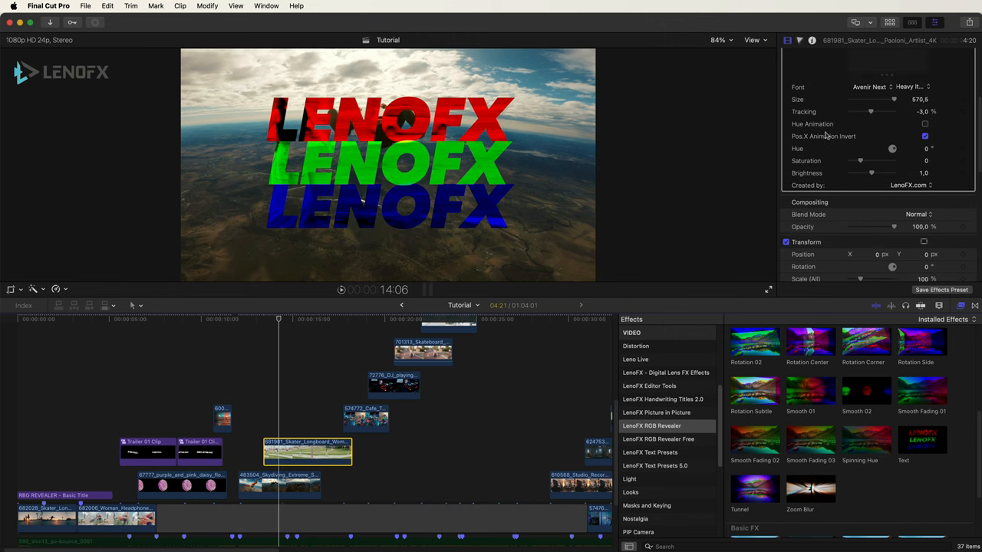
{"action": "scroll", "coordinate": [822, 121], "scroll_direction": "up", "scroll_amount": 8}
Retitle it DRAG AND DROP at size 341, tracking 0, Fast 1:08 speed, and play it.
{"action": "left_click", "coordinate": [843, 143]}
{"action": "type", "text": "DRAG AN"}
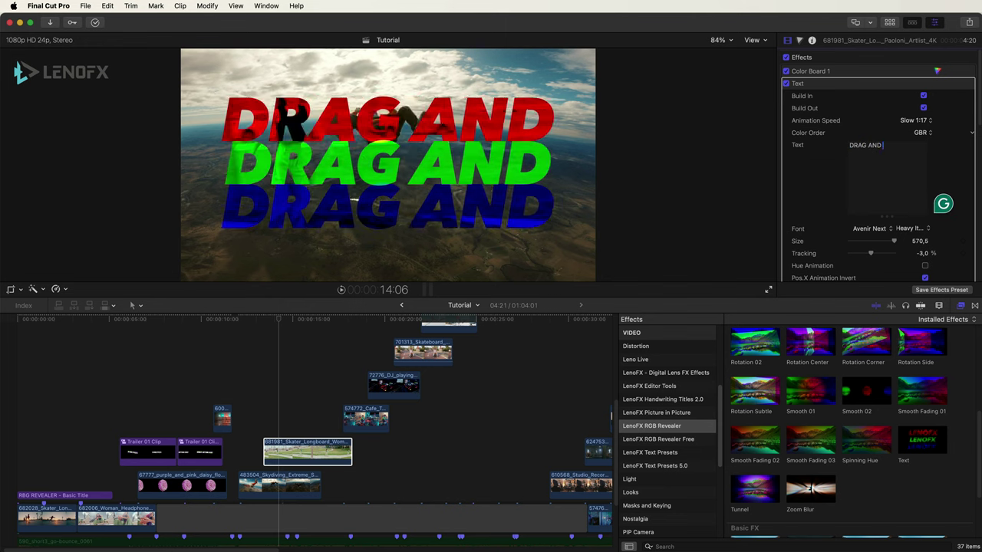
{"action": "type", "text": "DROP"}
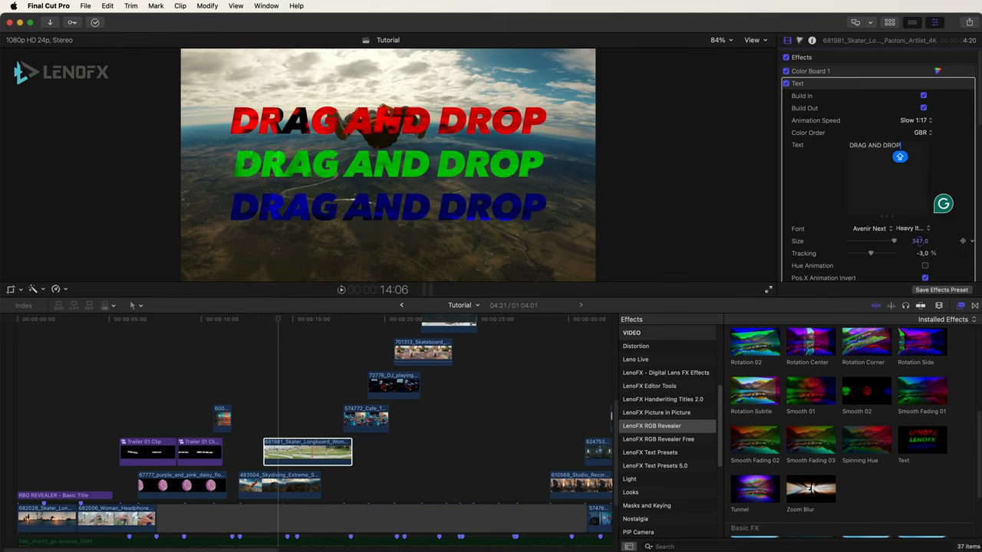
{"action": "key", "text": "Tab"}
{"action": "type", "text": "0"}
{"action": "key", "text": "Left"}
{"action": "key", "text": "Left"}
{"action": "key", "text": "Left"}
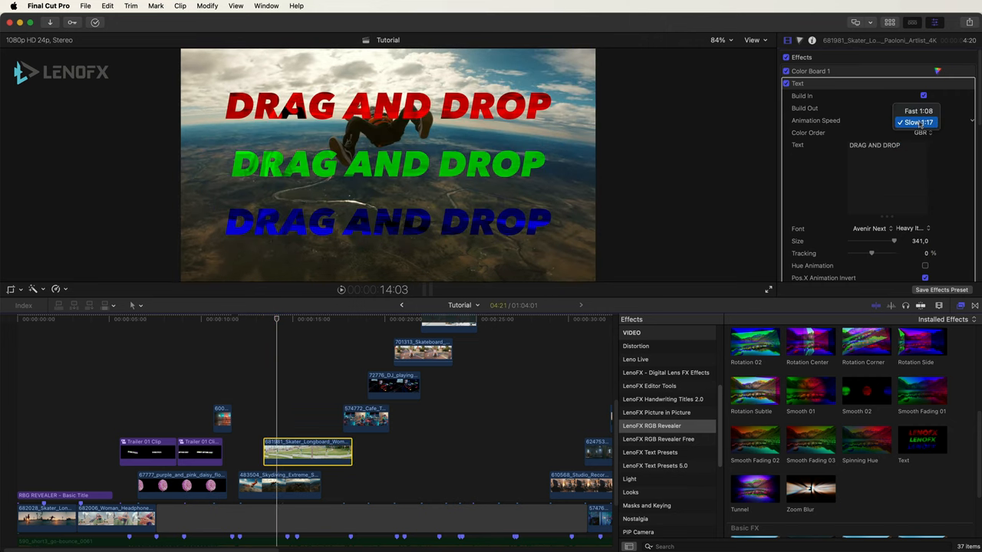
{"action": "left_click", "coordinate": [919, 112]}
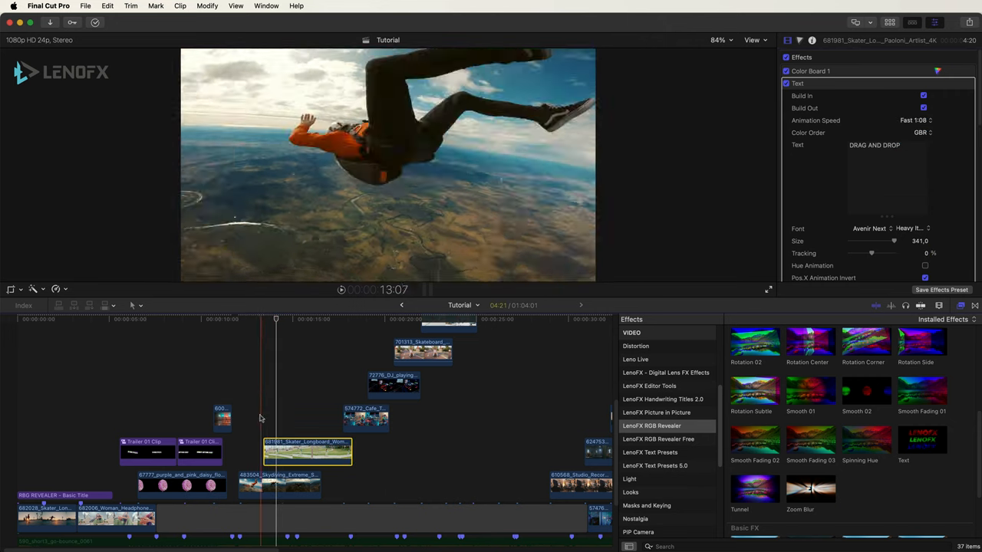
{"action": "key", "text": "space"}
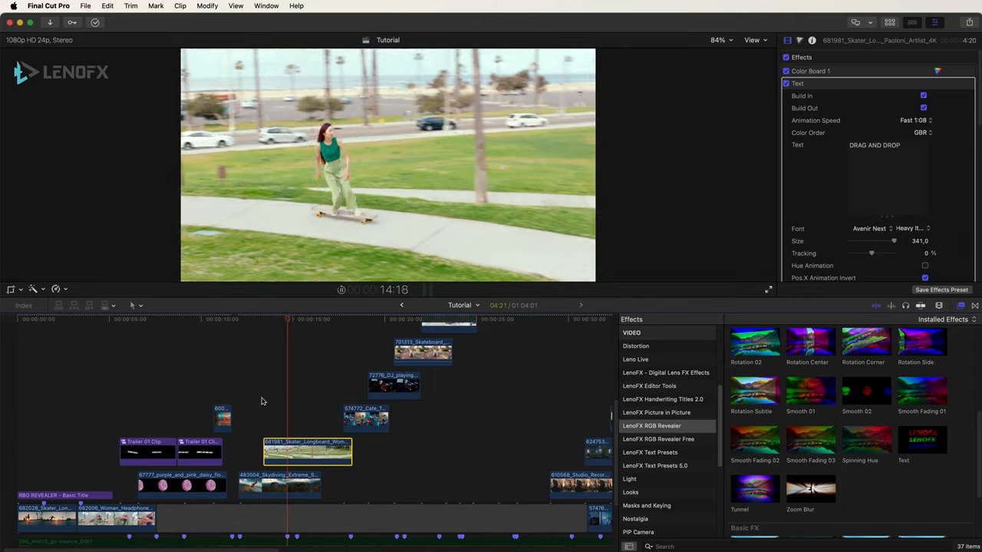
{"action": "key", "text": "space"}
{"action": "key", "text": "space"}
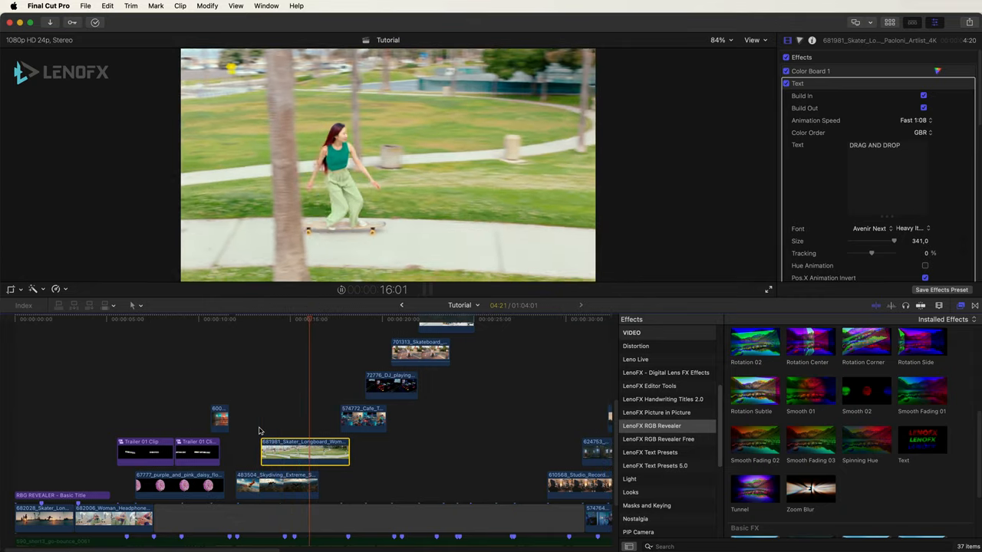
{"action": "left_click", "coordinate": [299, 323]}
{"action": "left_click_drag", "start_coordinate": [299, 322], "coordinate": [259, 328]}
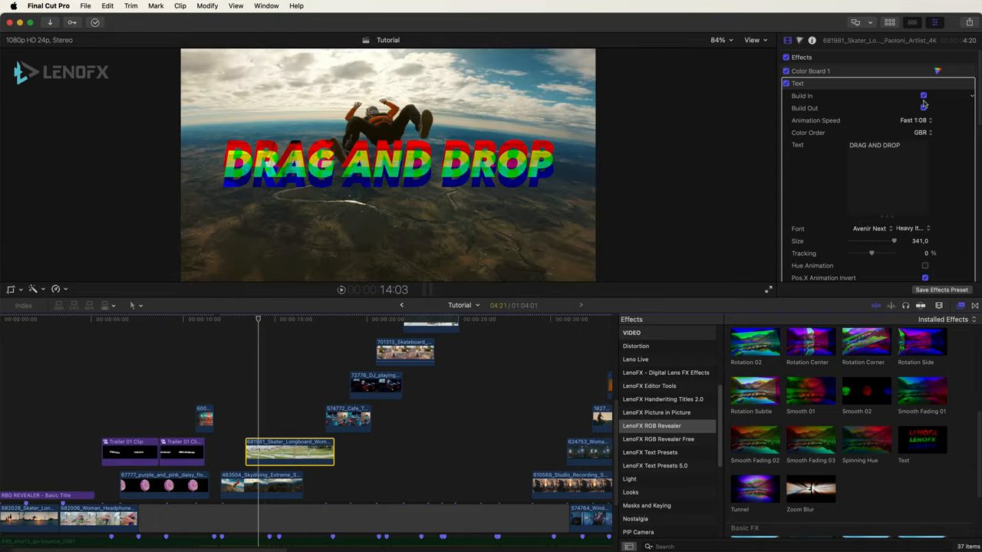
{"action": "key", "text": "space"}
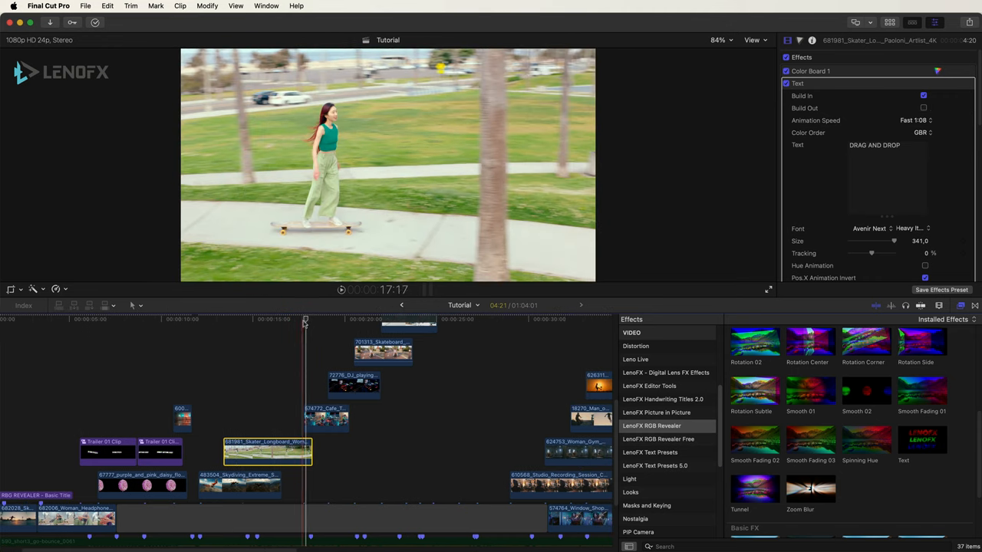
{"action": "left_click_drag", "start_coordinate": [305, 323], "coordinate": [274, 325]}
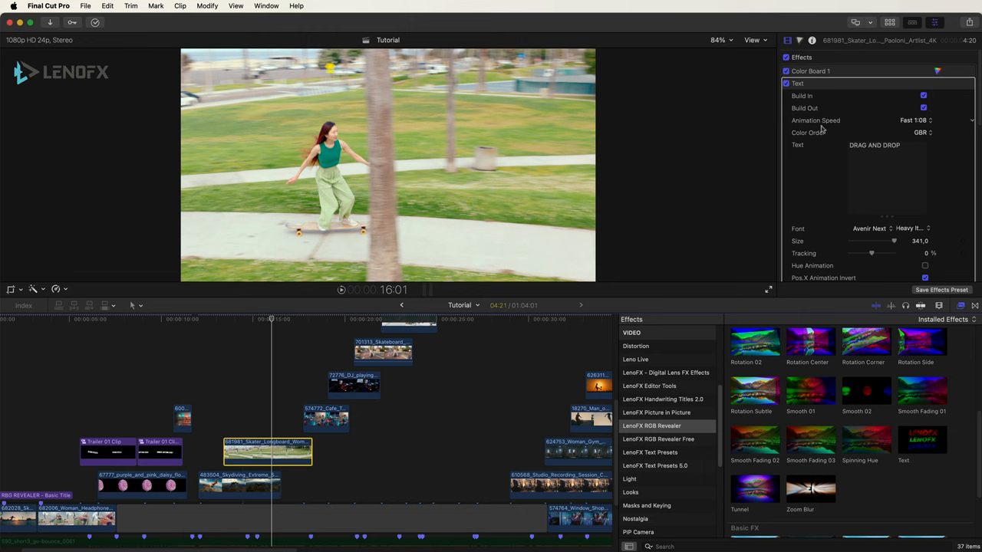
{"action": "left_click", "coordinate": [293, 322]}
{"action": "mouse_move", "coordinate": [296, 322]}
{"action": "left_mouse_down"}
{"action": "mouse_move", "coordinate": [230, 332]}
{"action": "mouse_move", "coordinate": [292, 338]}
{"action": "left_mouse_up"}
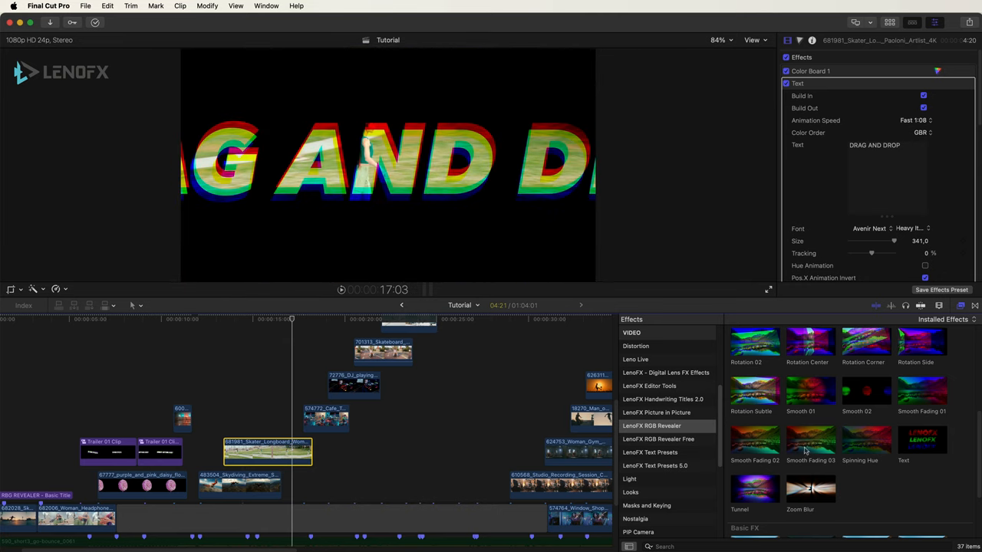
Add a second RGB Revealer Text effect and disable the first title's Build Out.
{"action": "left_click", "coordinate": [811, 86]}
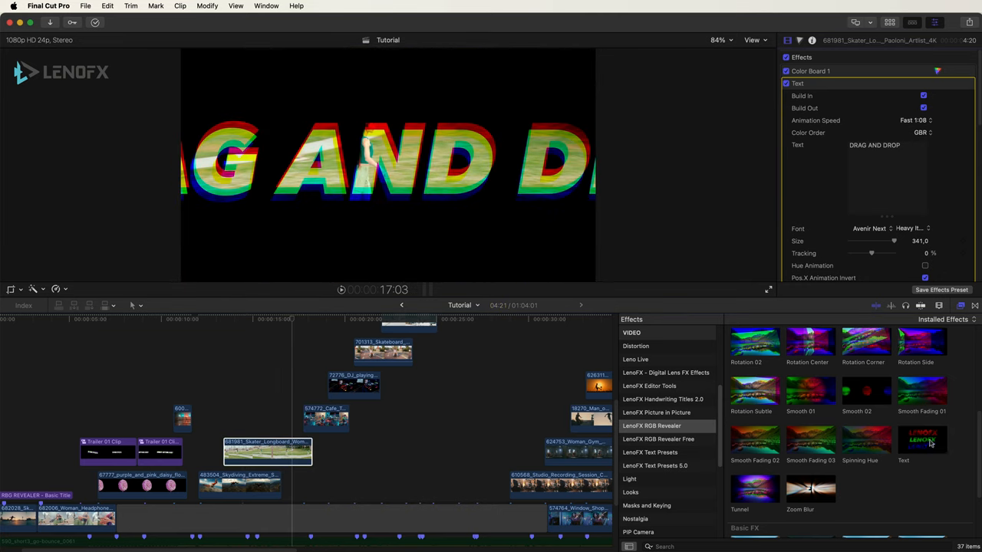
{"action": "left_click_drag", "start_coordinate": [931, 443], "coordinate": [273, 457]}
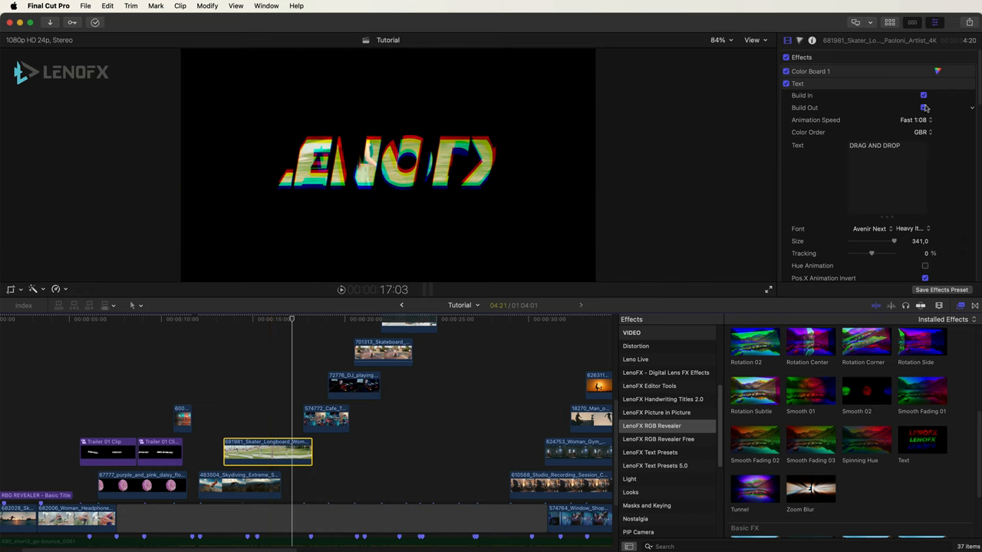
{"action": "left_click", "coordinate": [924, 108]}
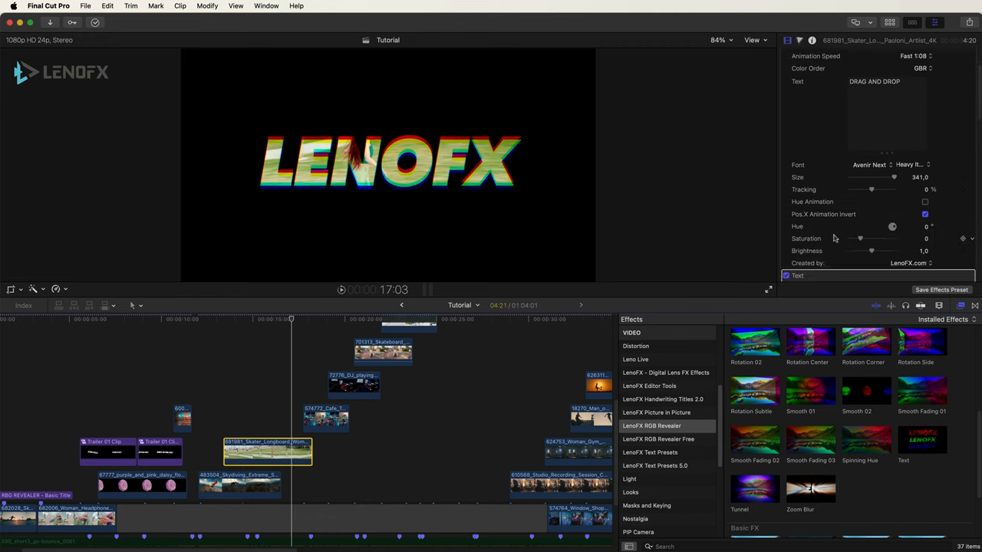
{"action": "scroll", "coordinate": [840, 230], "scroll_direction": "down", "scroll_amount": 10}
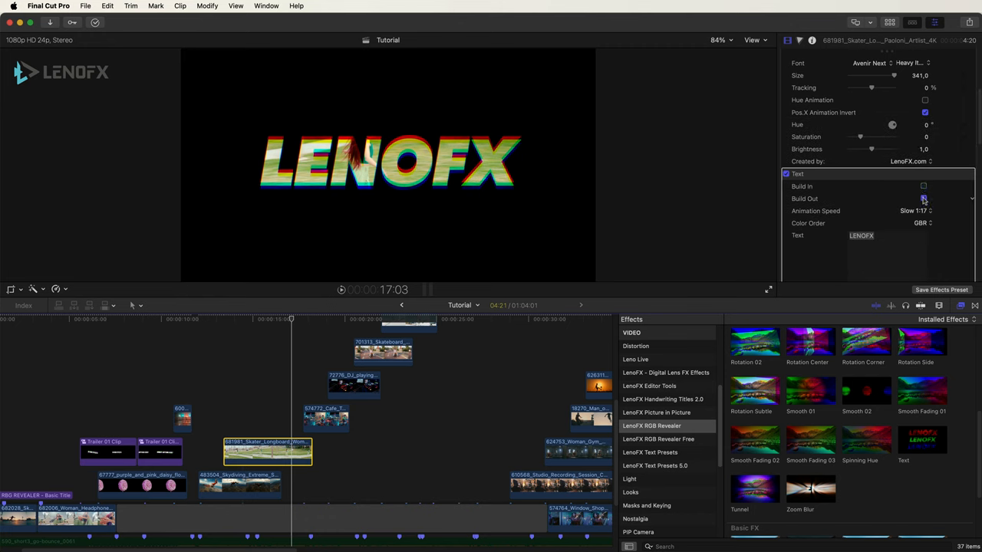
Change the second title to MULTI-PURPOSE at size 356.4 on one line with BRG colour order.
{"action": "left_click", "coordinate": [893, 240]}
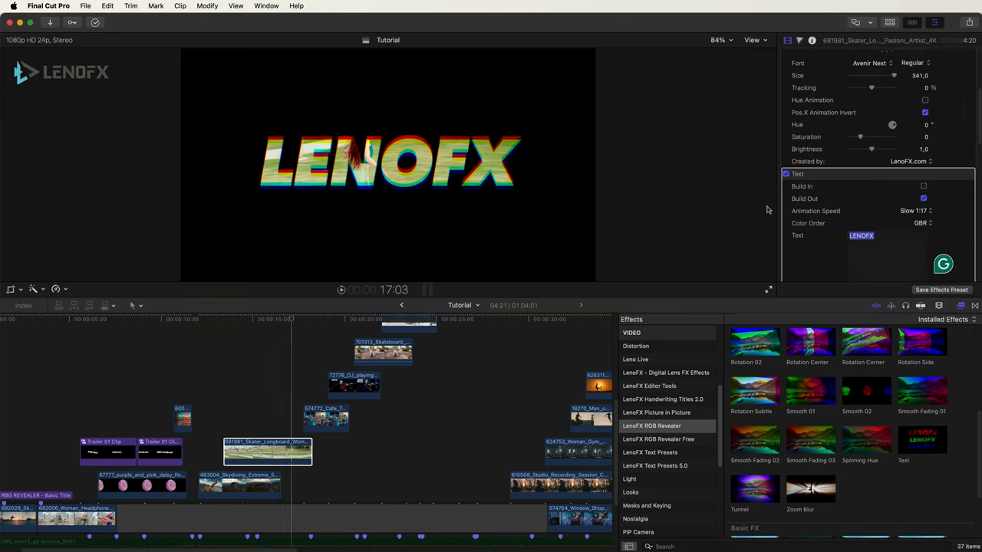
{"action": "type", "text": "N"}
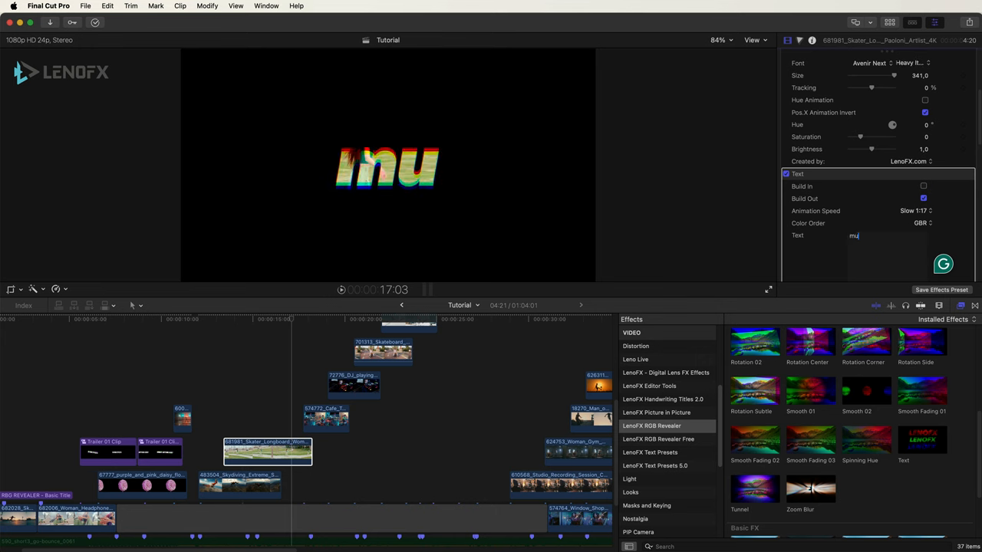
{"action": "type", "text": "ULTI-PURPOSE"}
{"action": "scroll", "coordinate": [914, 261], "scroll_direction": "down", "scroll_amount": 2}
{"action": "left_click_drag", "start_coordinate": [919, 257], "coordinate": [882, 257]}
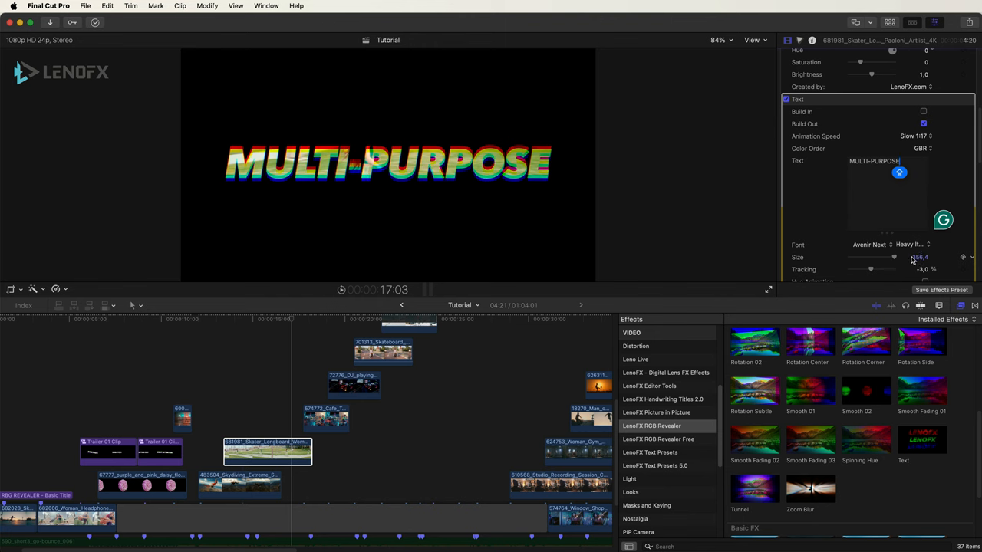
{"action": "left_click", "coordinate": [924, 139]}
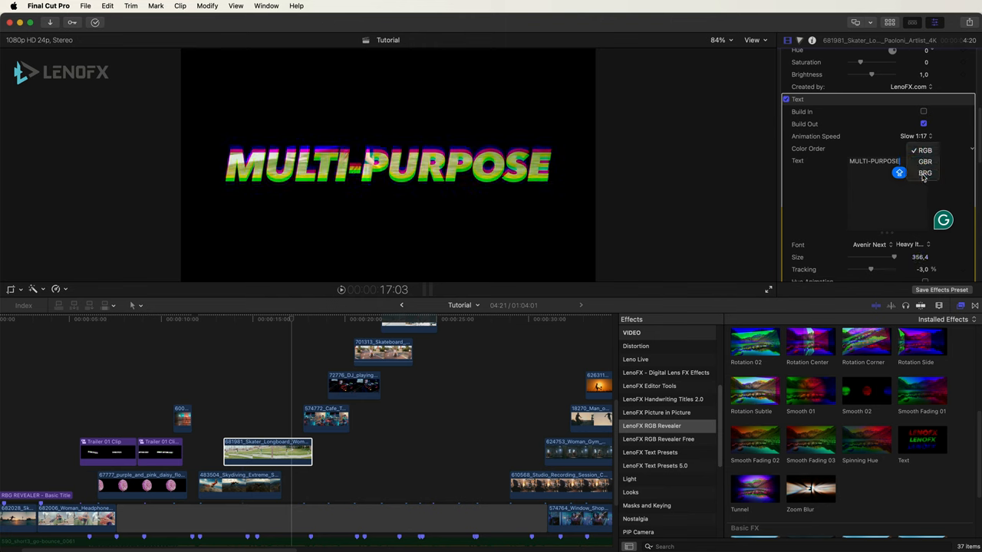
{"action": "left_click", "coordinate": [924, 174]}
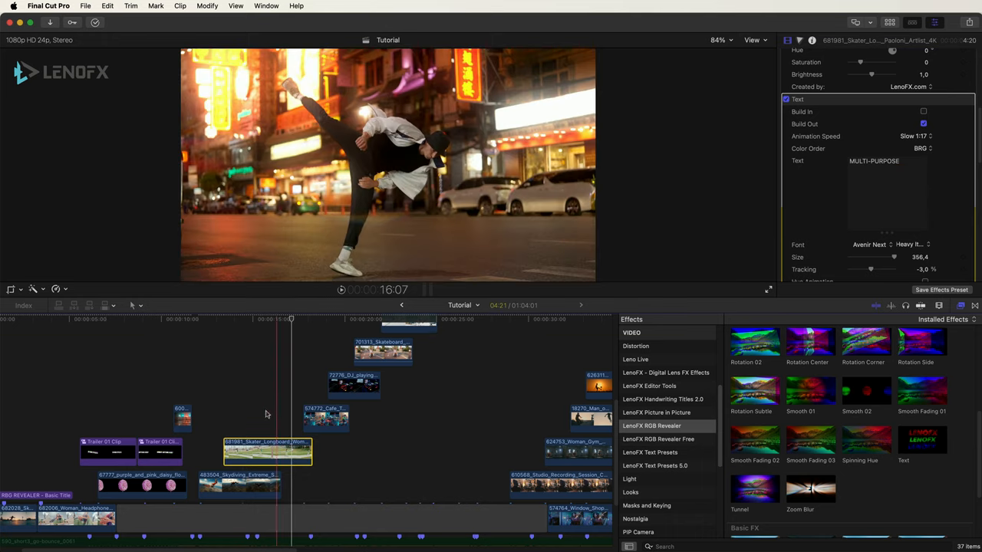
Play back the MULTI-PURPOSE title, then select the RBG REVEALER title at the project start.
{"action": "key", "text": "space"}
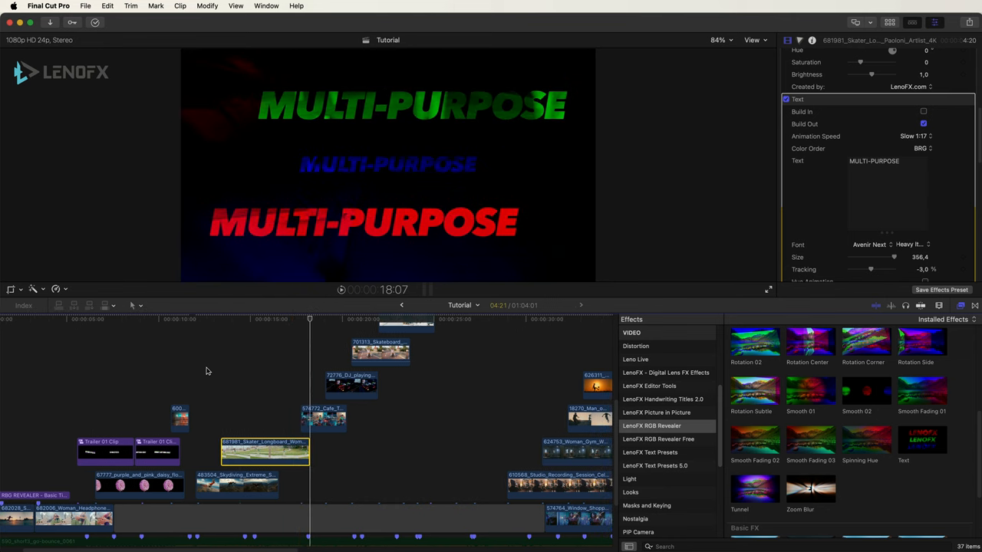
{"action": "key", "text": "space"}
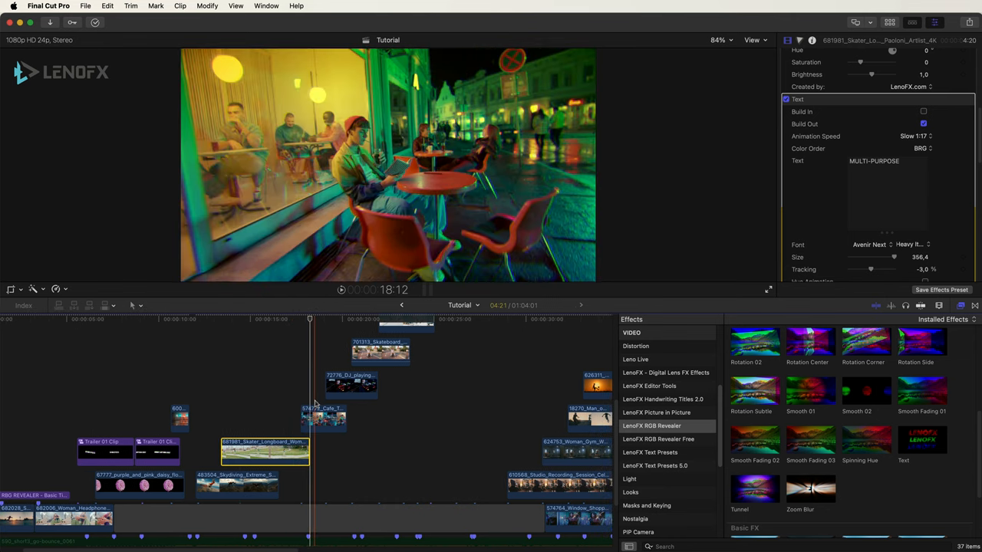
{"action": "scroll", "coordinate": [44, 397], "scroll_direction": "left", "scroll_amount": 3}
{"action": "left_click", "coordinate": [44, 396]}
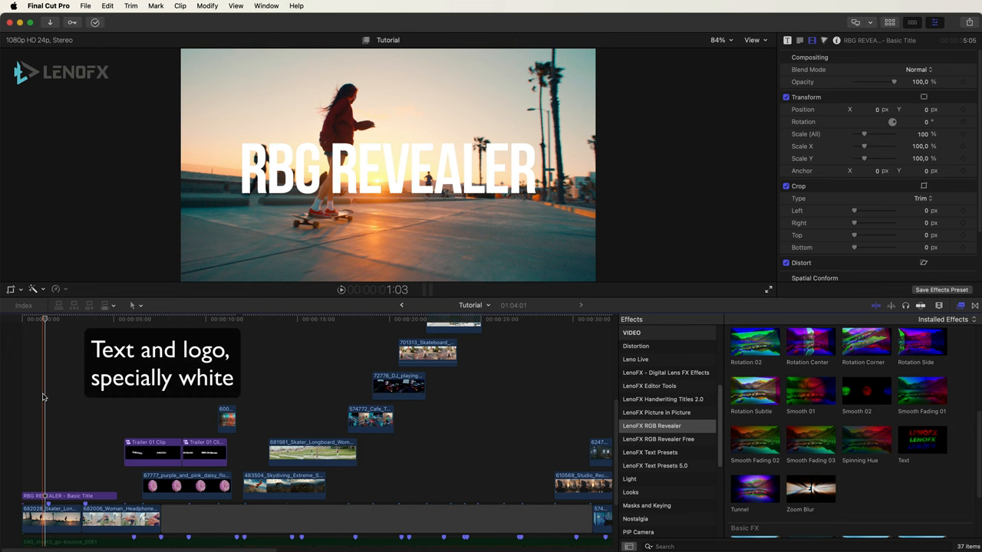
Play from the project start, then apply Smooth 01 to the RBG REVEALER title.
{"action": "key", "text": "Home"}
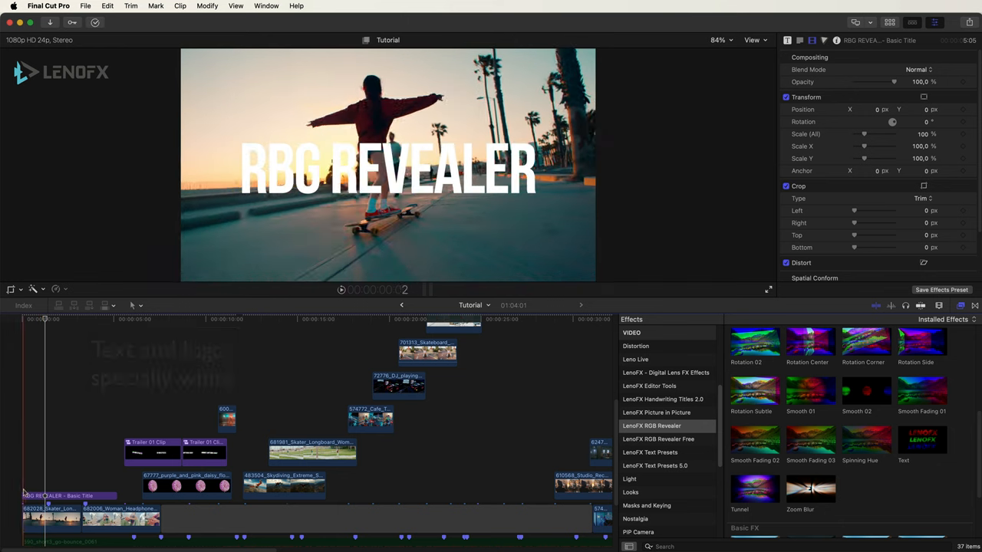
{"action": "key", "text": "space"}
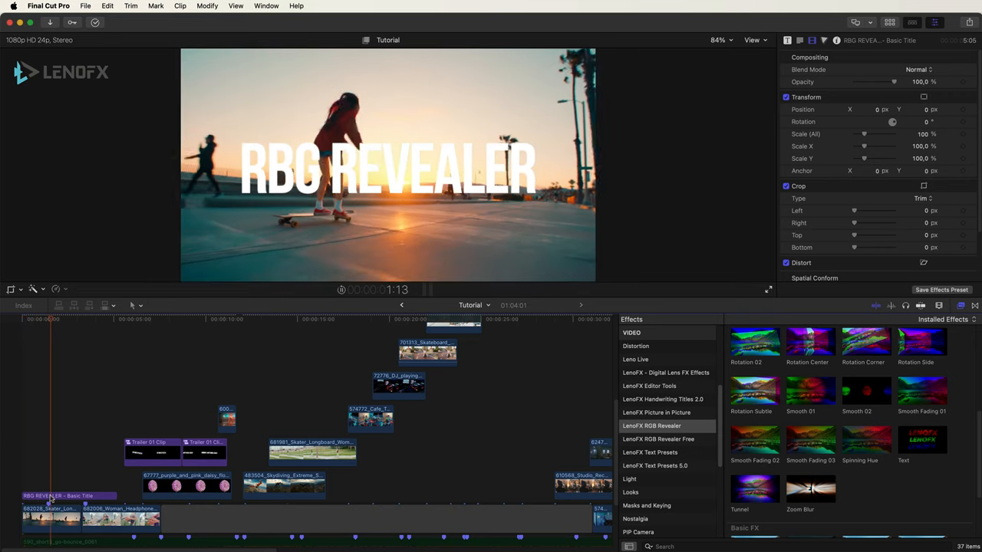
{"action": "key", "text": "space"}
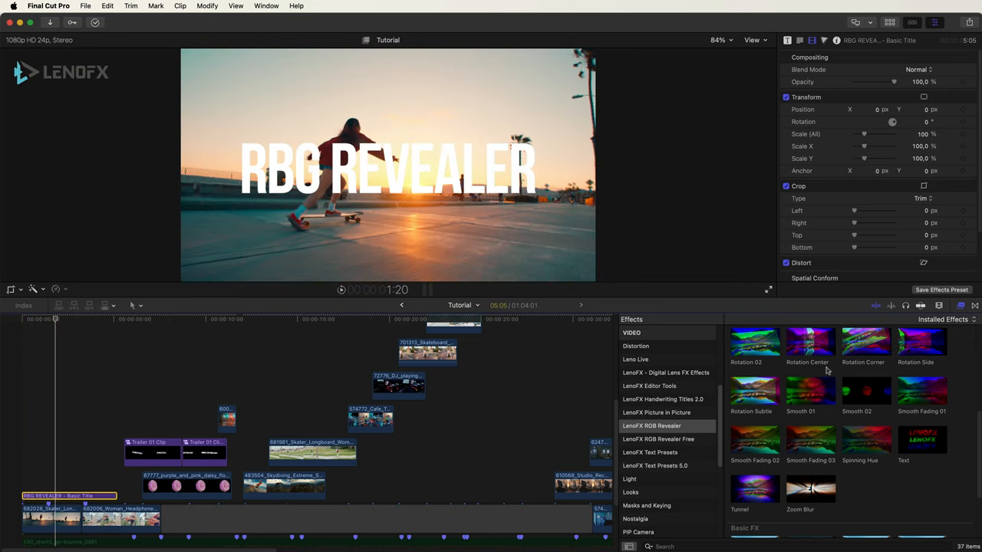
{"action": "left_click", "coordinate": [797, 396]}
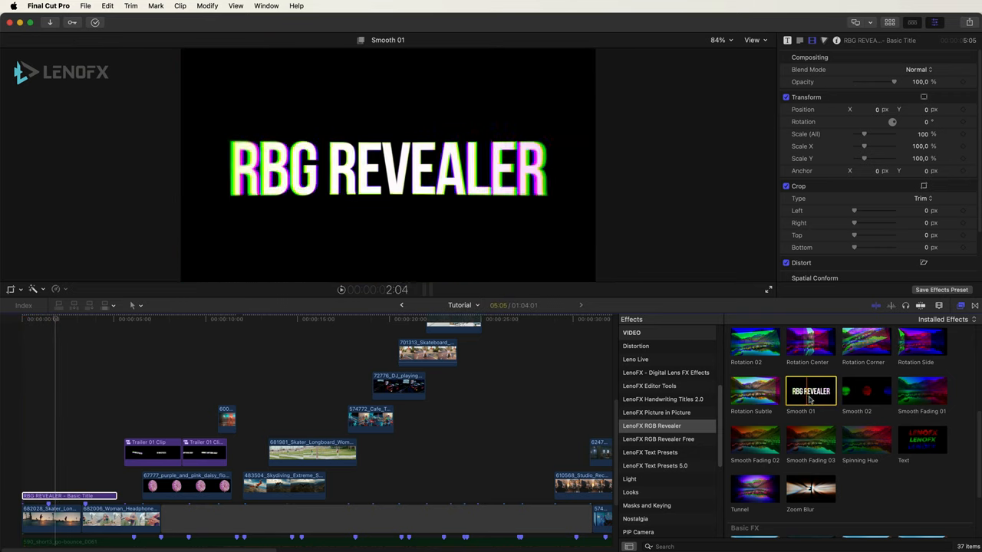
{"action": "left_click_drag", "start_coordinate": [802, 398], "coordinate": [69, 495]}
Set Smooth 01's colour order to BGR and replay the title from the start.
{"action": "key", "text": "space"}
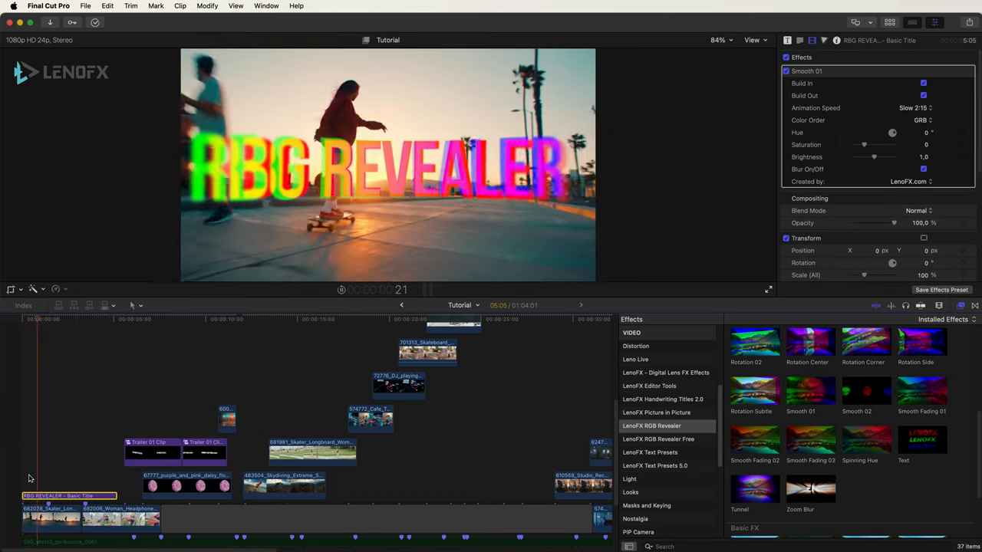
{"action": "left_click", "coordinate": [925, 120]}
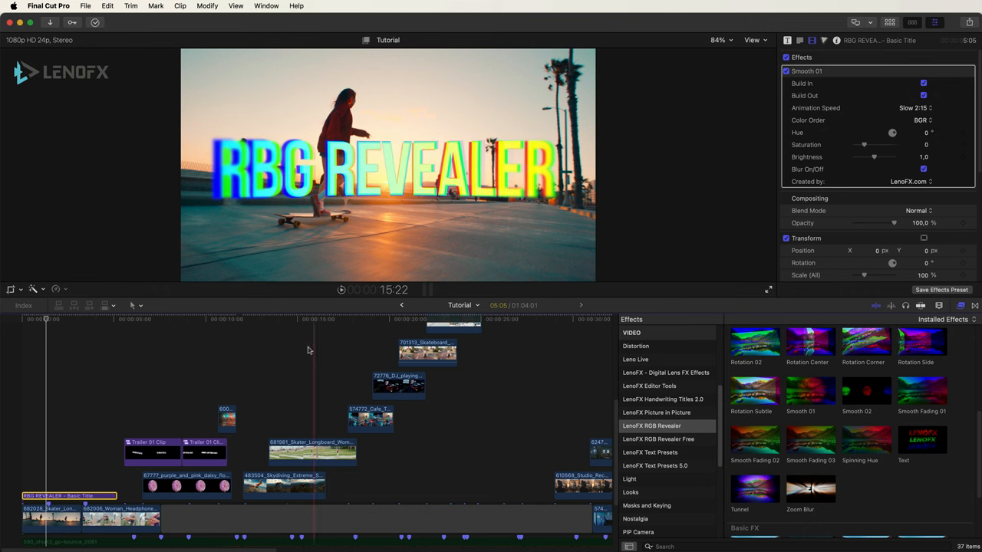
{"action": "key", "text": "Home"}
{"action": "key", "text": "space"}
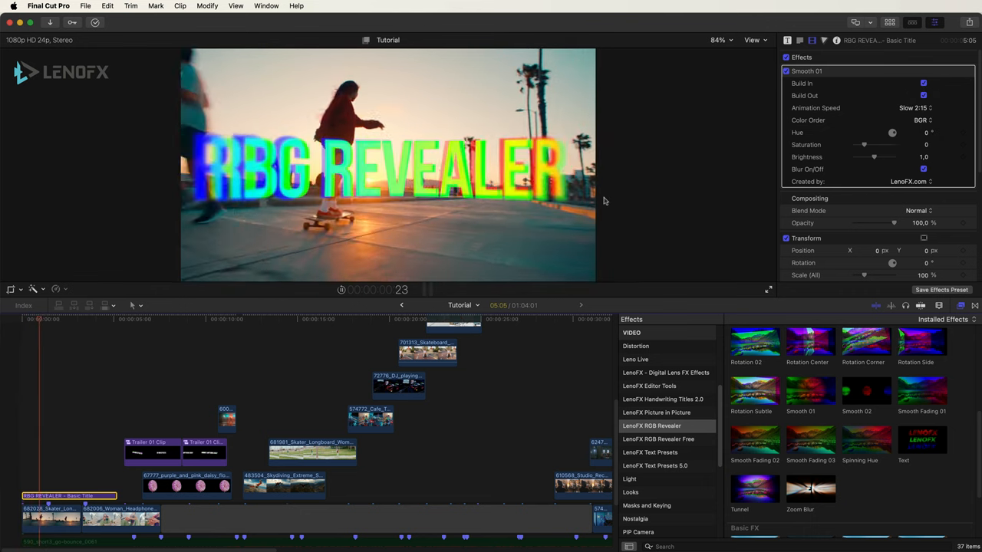
{"action": "scroll", "coordinate": [910, 481], "scroll_direction": "down", "scroll_amount": 3}
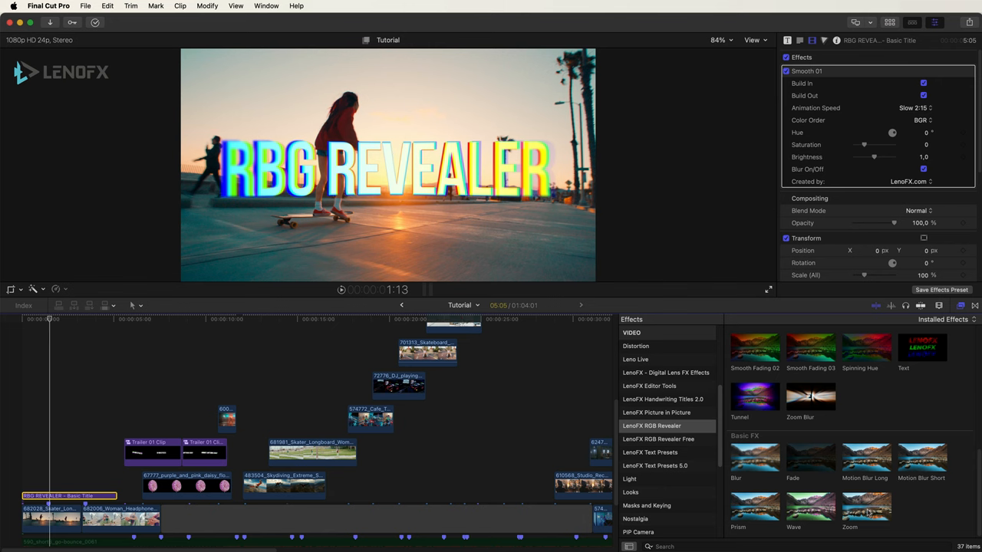
Apply the Zoom effect from Basic FX to the RBG REVEALER title and preview it.
{"action": "left_click_drag", "start_coordinate": [850, 514], "coordinate": [91, 500]}
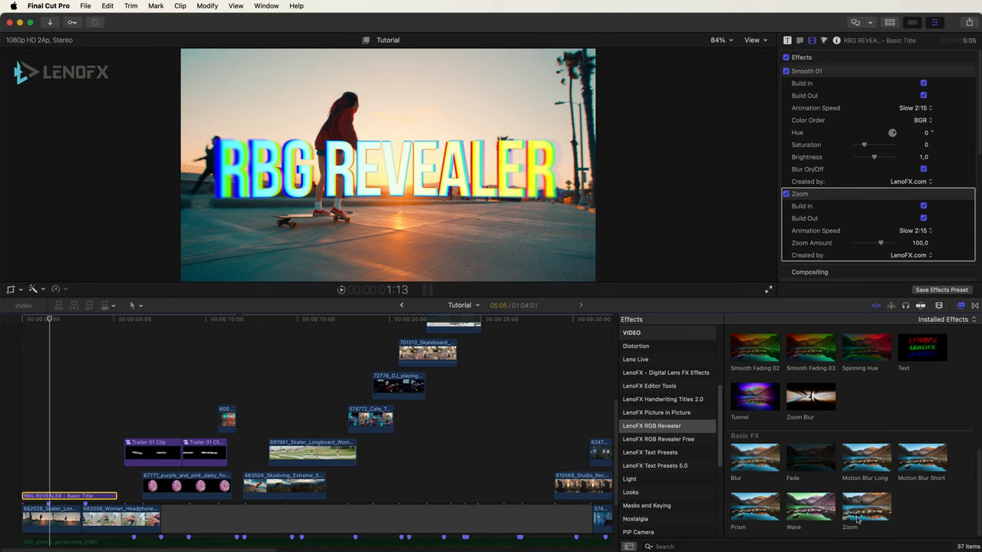
{"action": "key", "text": "Home"}
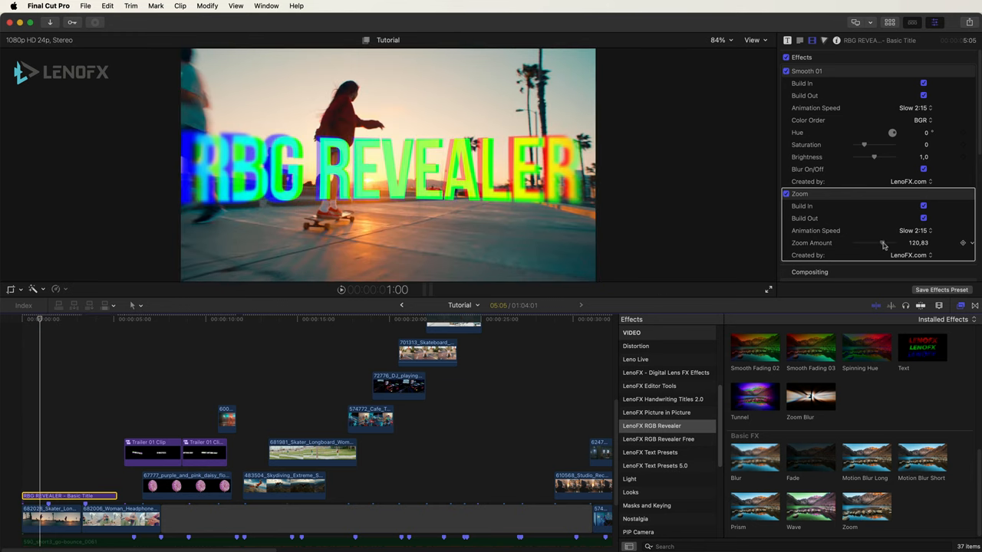
Try Zoom Amount around 192, then settle on about 122, replaying each time.
{"action": "left_click_drag", "start_coordinate": [883, 246], "coordinate": [885, 245]}
{"action": "key", "text": "Home"}
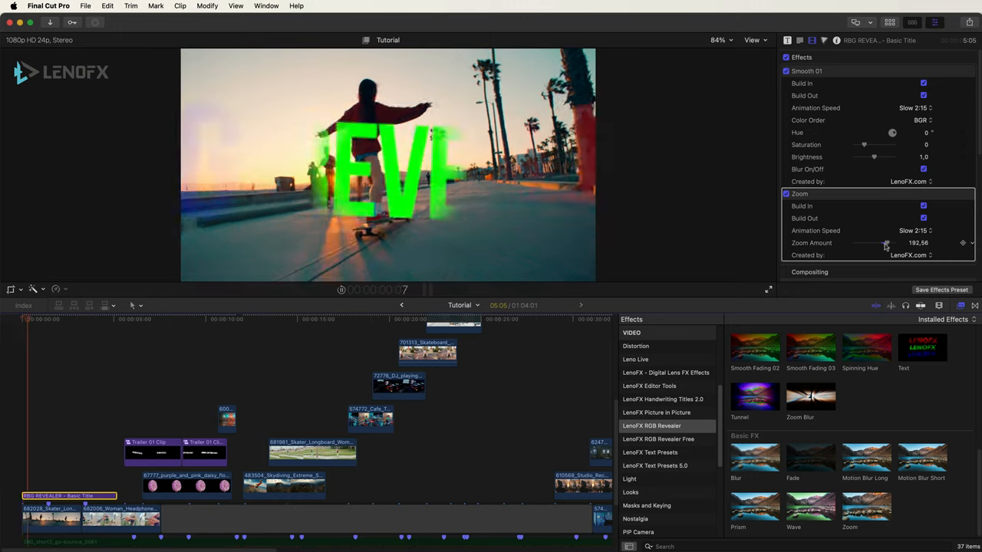
{"action": "left_click_drag", "start_coordinate": [887, 245], "coordinate": [883, 245]}
{"action": "key", "text": "Home"}
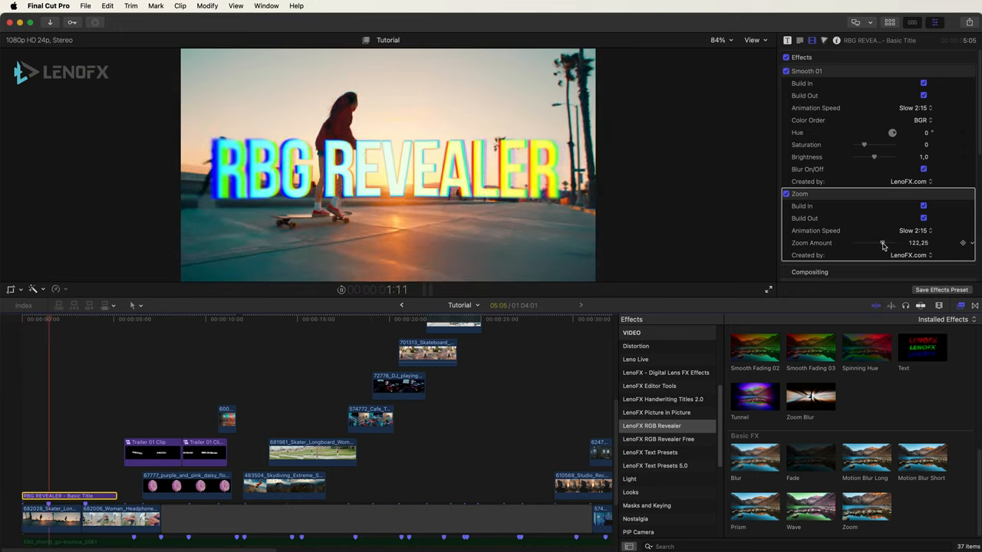
Add a Blur effect to the title and set its Animation Speed to Fast 0:15.
{"action": "left_click_drag", "start_coordinate": [756, 458], "coordinate": [79, 494]}
{"action": "key", "text": "Home"}
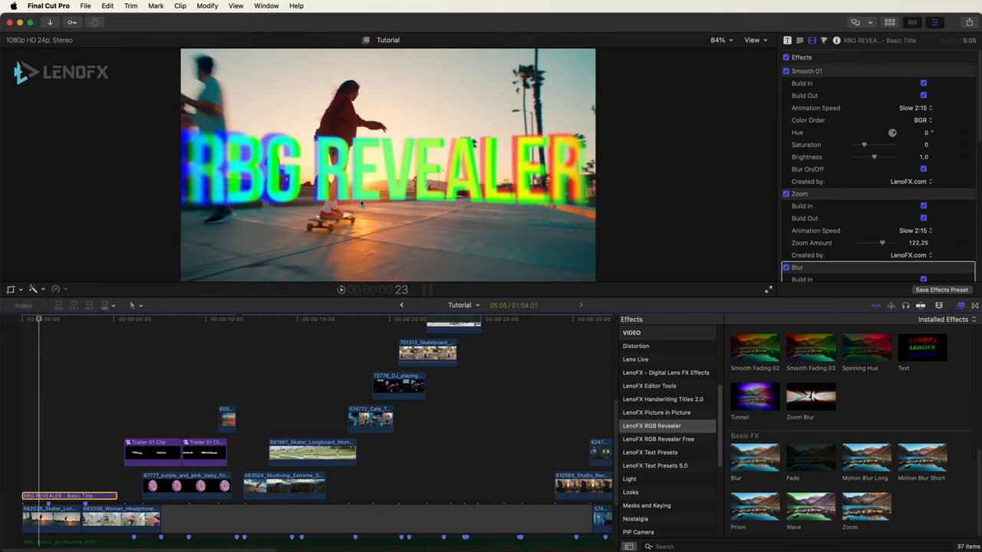
{"action": "scroll", "coordinate": [844, 205], "scroll_direction": "down", "scroll_amount": 5}
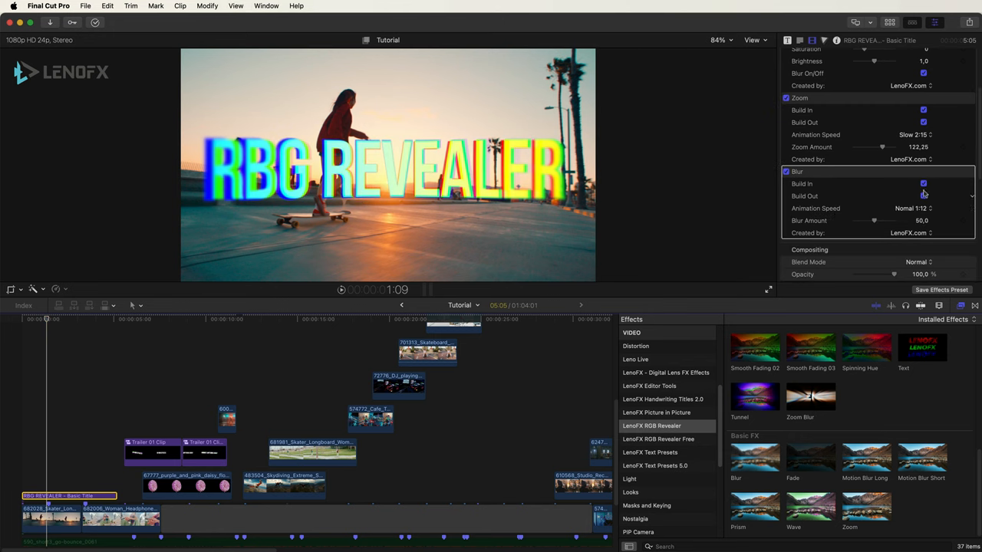
{"action": "left_click", "coordinate": [913, 208]}
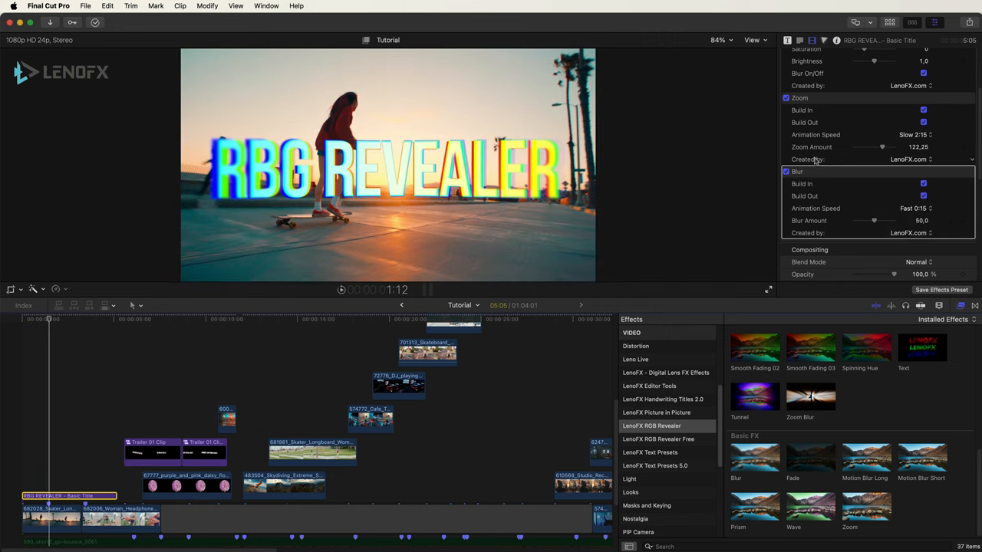
Set Zoom Animation Speed to Normal 2:00, preview, then move to the Zumba clip in the trailer timeline.
{"action": "left_click", "coordinate": [903, 135]}
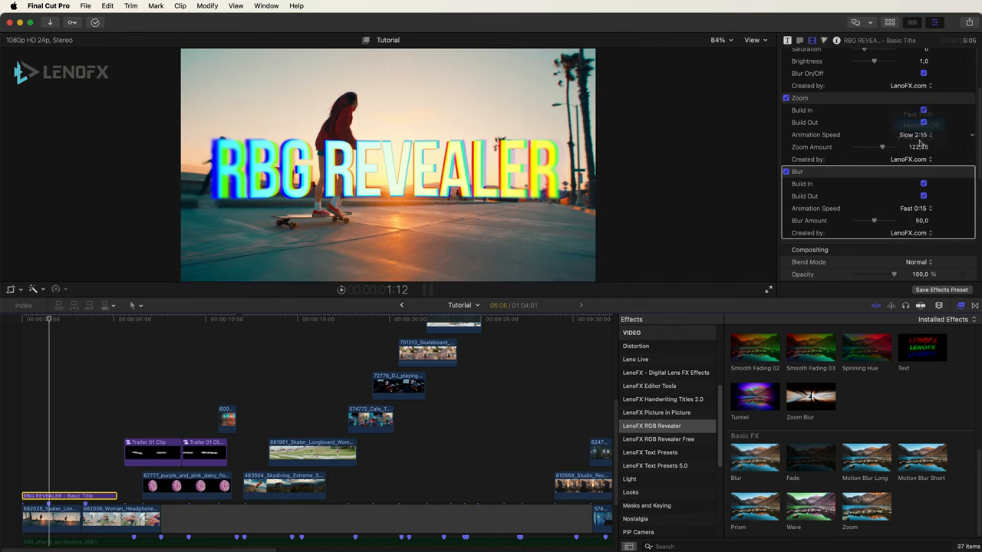
{"action": "key", "text": "/"}
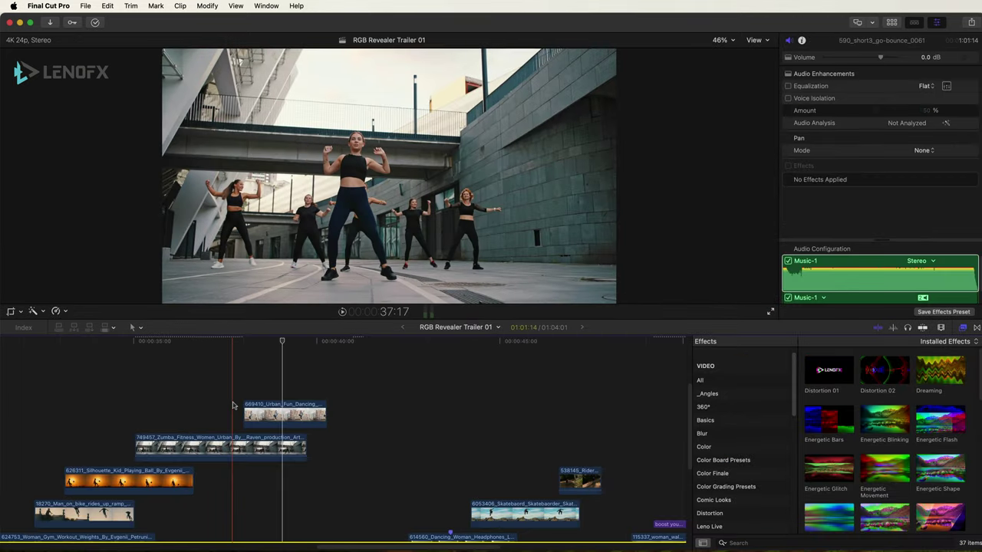
{"action": "left_click", "coordinate": [238, 402]}
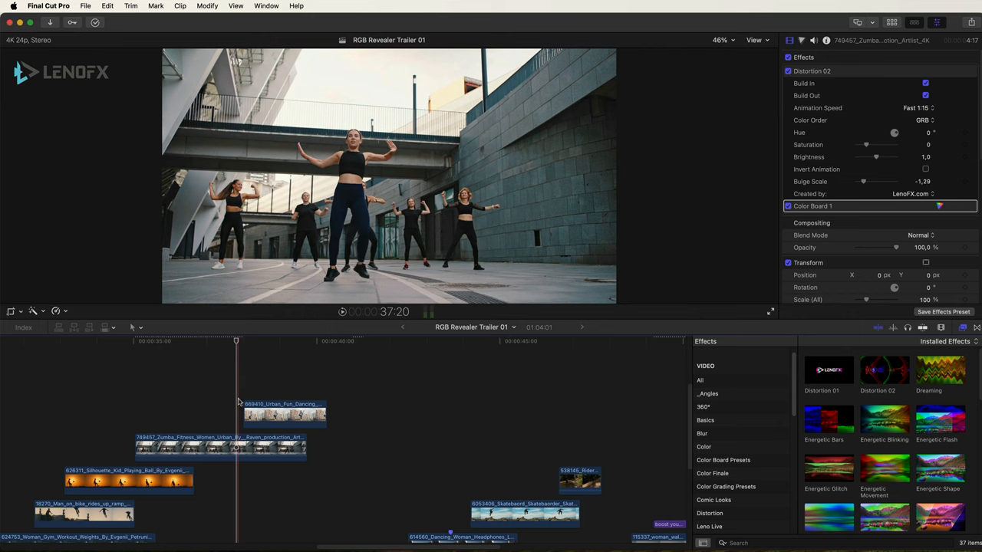
Enable Build Out on the dancing clip's Spinning Hue, keeping fast speed, and preview it.
{"action": "left_click", "coordinate": [276, 414]}
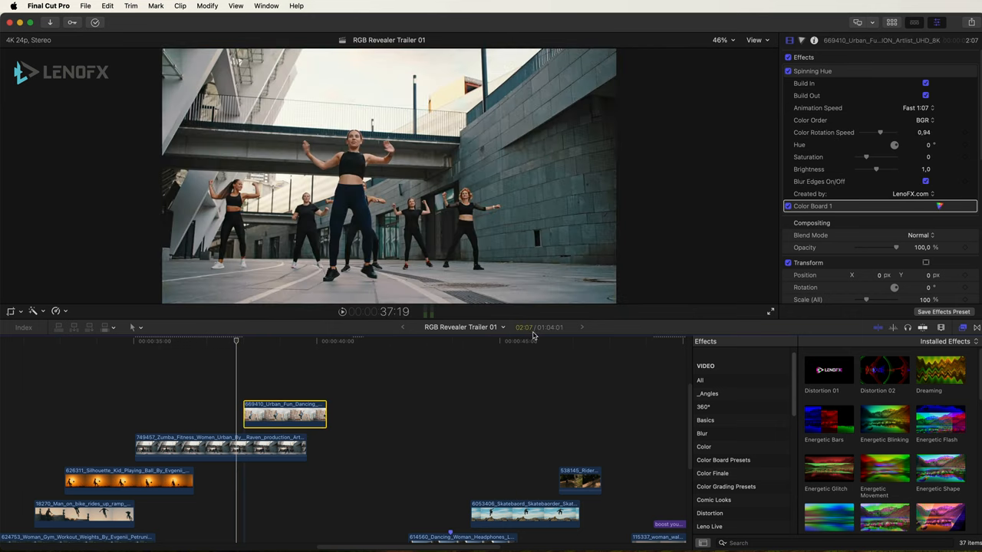
{"action": "left_click", "coordinate": [917, 108]}
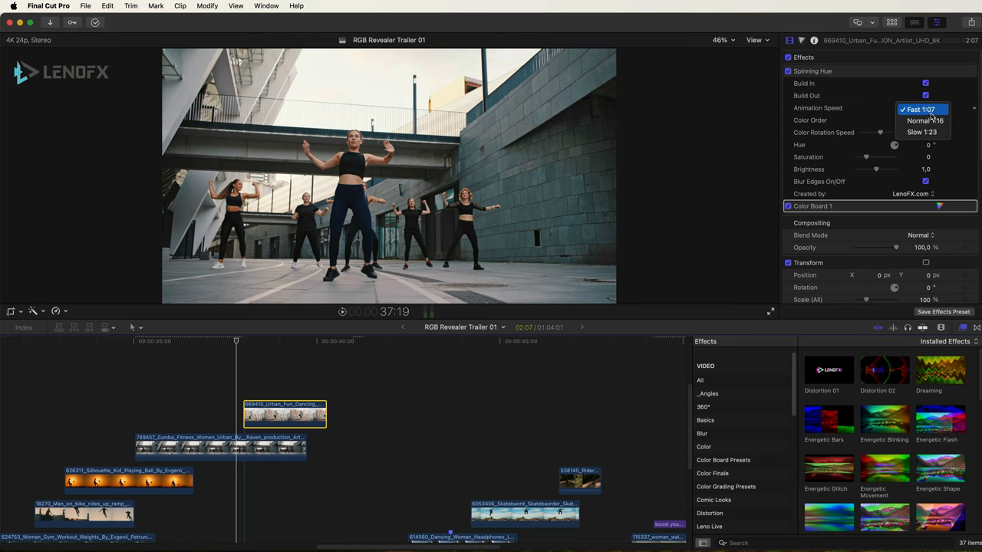
{"action": "left_click", "coordinate": [930, 114]}
{"action": "key", "text": "space"}
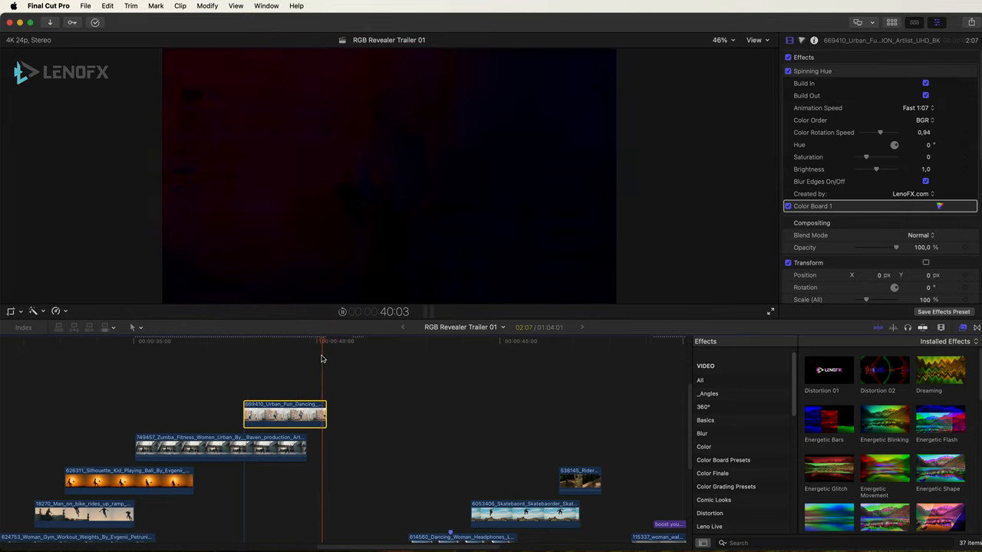
{"action": "left_click", "coordinate": [328, 380]}
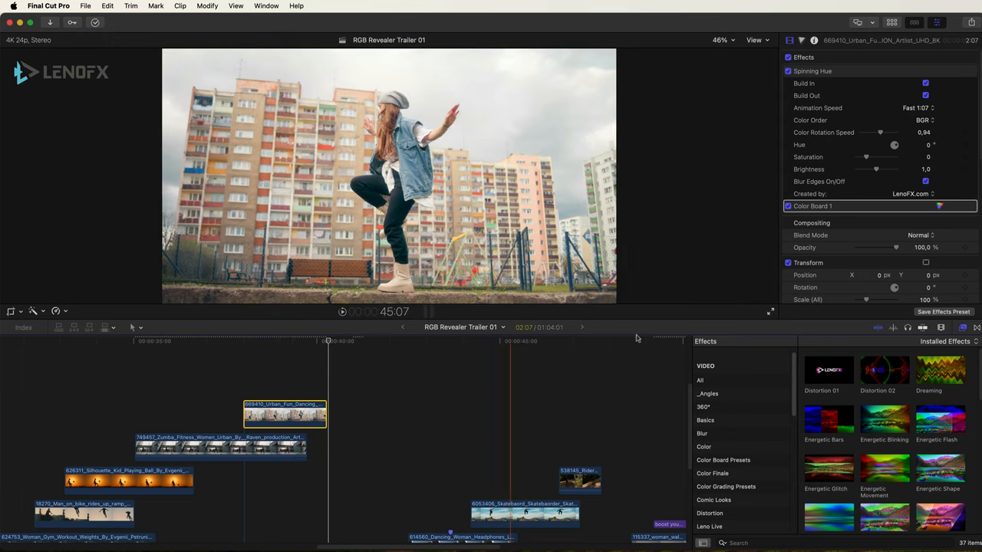
Extend the dancing clip to 3:08 and replay the Spinning Hue animation.
{"action": "left_click", "coordinate": [310, 342]}
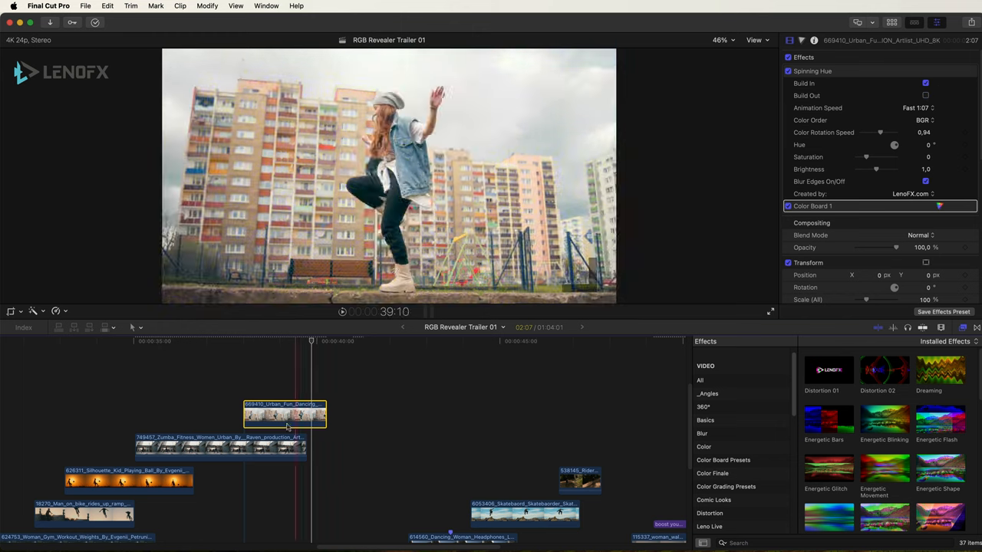
{"action": "key", "text": "space"}
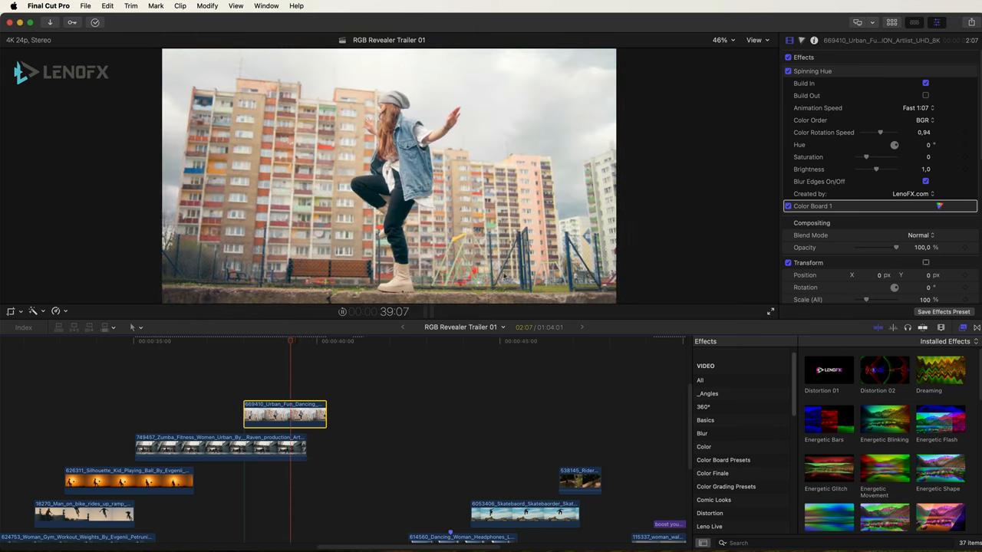
{"action": "key", "text": "space"}
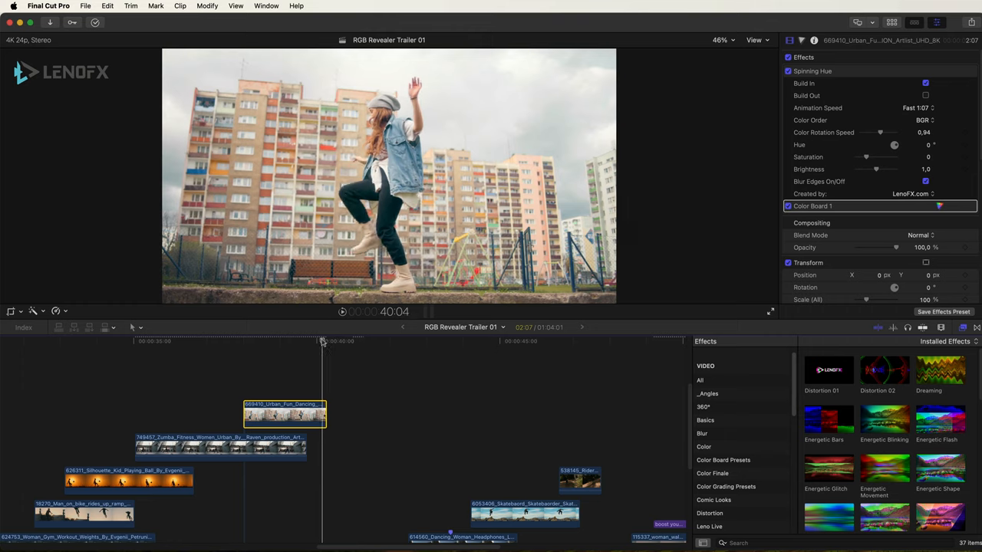
{"action": "left_click_drag", "start_coordinate": [325, 414], "coordinate": [364, 414]}
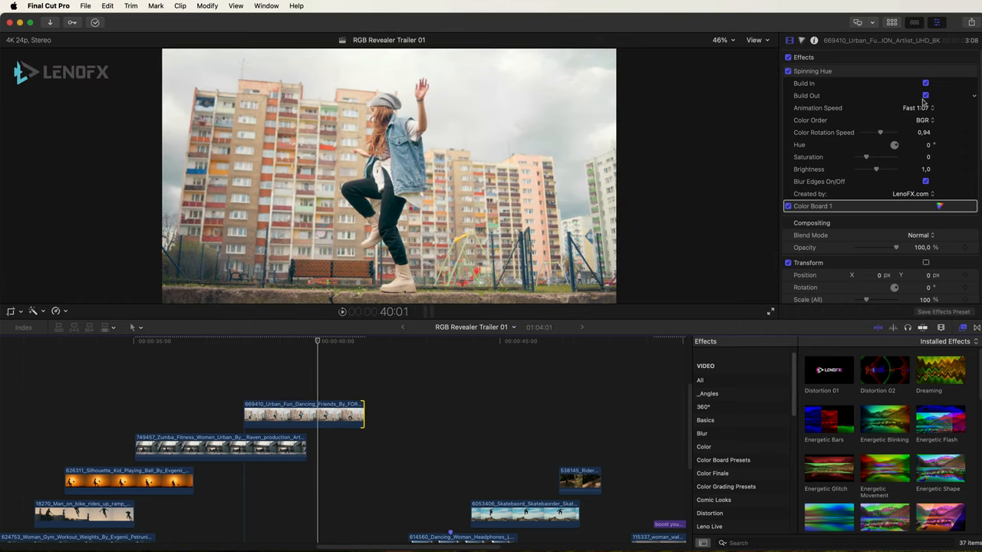
{"action": "left_click", "coordinate": [240, 376]}
{"action": "key", "text": "space"}
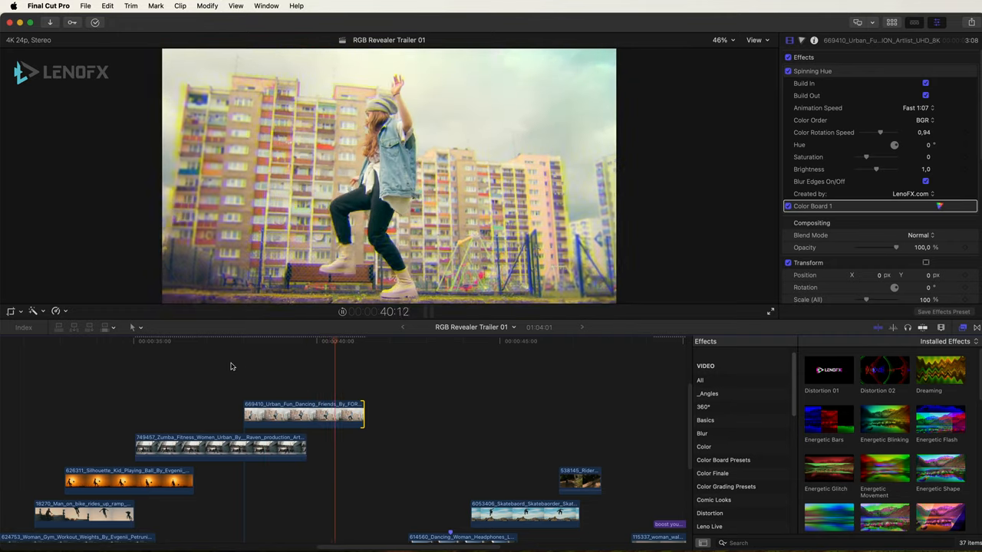
{"action": "scroll", "coordinate": [253, 372], "scroll_direction": "right", "scroll_amount": 3}
{"action": "key", "text": "space"}
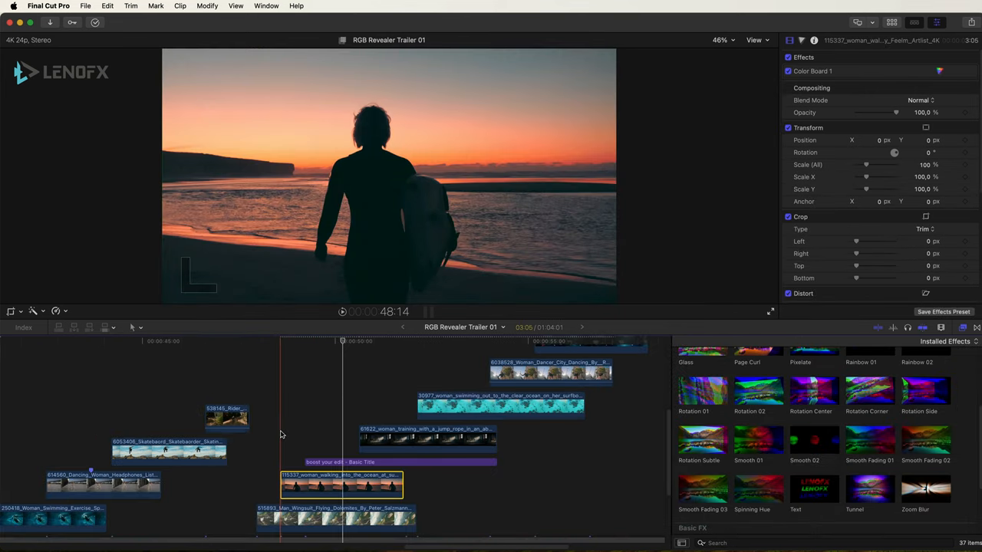
Apply Smooth Fading 01 to the beach-walk clip after previewing it.
{"action": "key", "text": "space"}
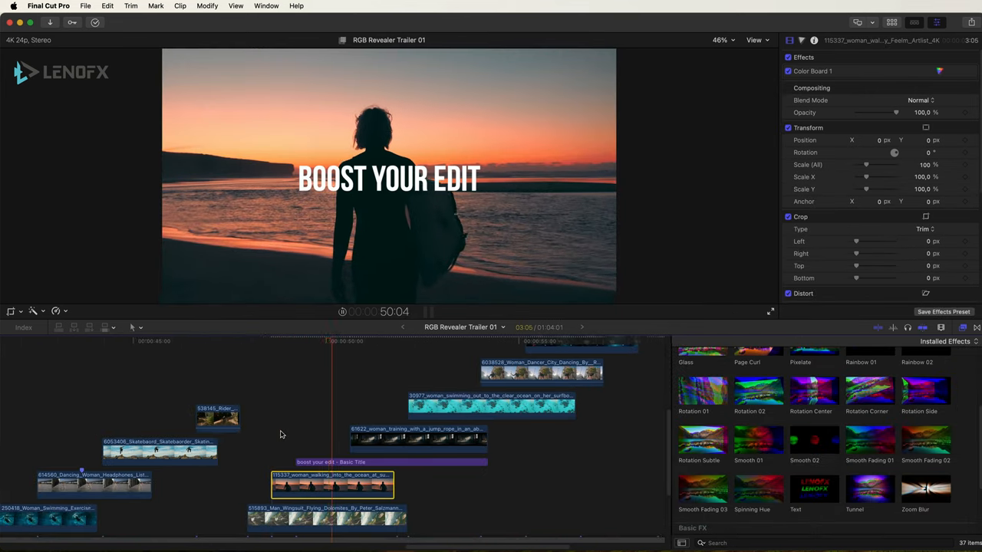
{"action": "key", "text": "space"}
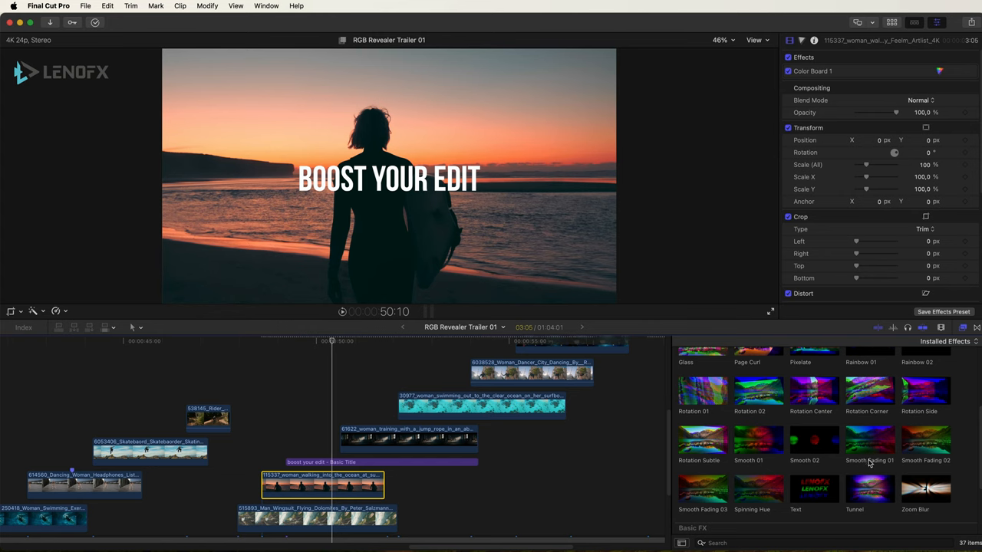
{"action": "left_click_drag", "start_coordinate": [865, 452], "coordinate": [336, 483]}
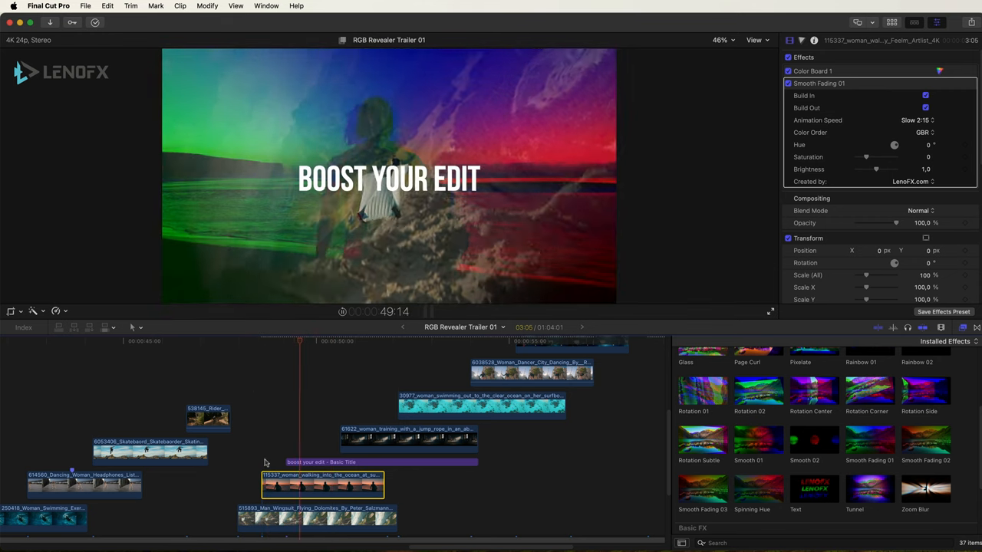
Apply Rotation Subtle to the BOOST YOUR EDIT title and preview the rotation.
{"action": "left_click", "coordinate": [303, 462]}
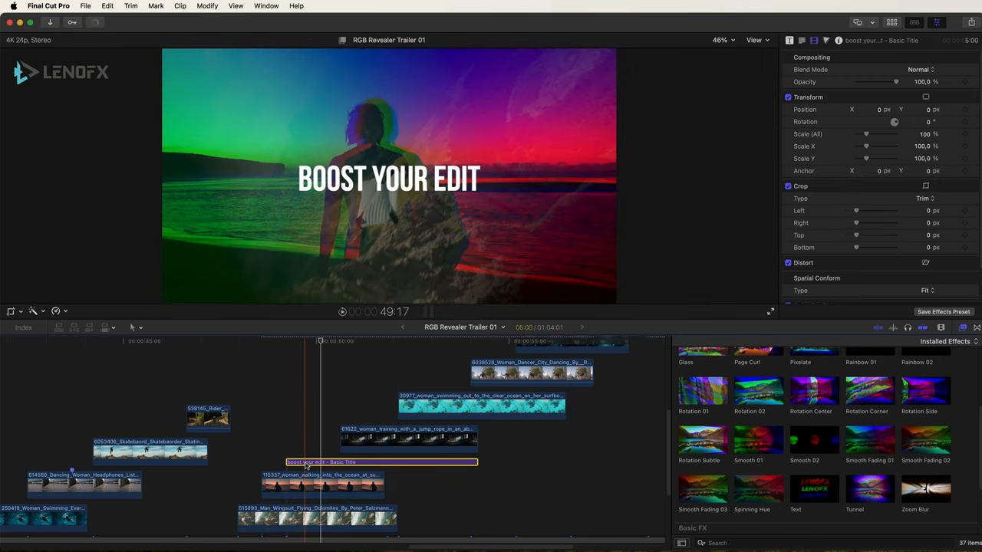
{"action": "left_click", "coordinate": [866, 391]}
{"action": "left_click_drag", "start_coordinate": [690, 450], "coordinate": [318, 466]}
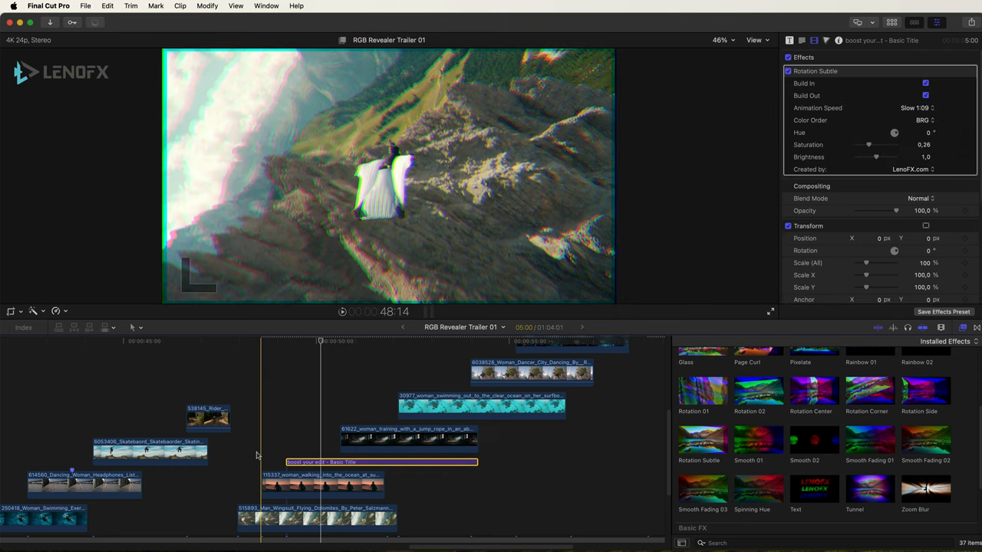
{"action": "key", "text": "space"}
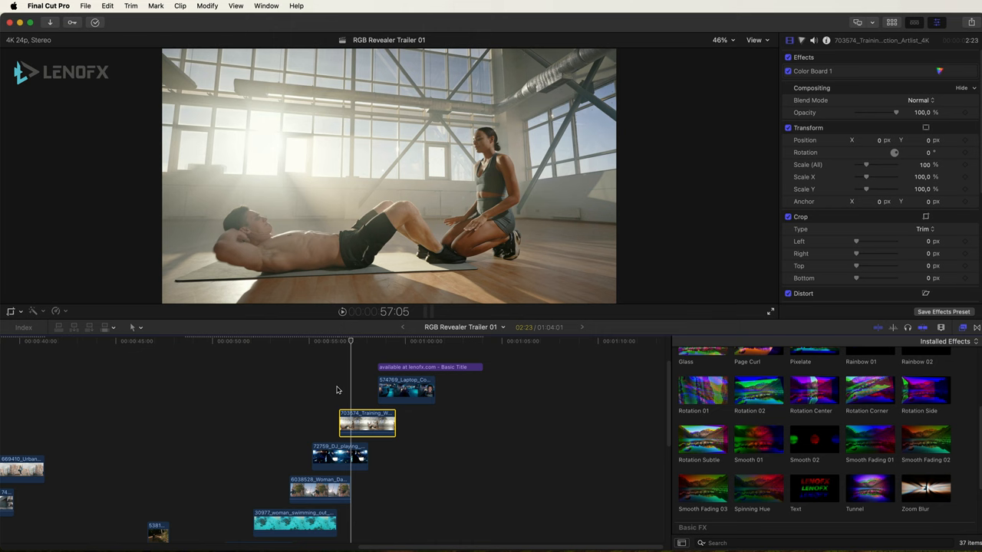
Apply Rotation 01 with Invert Rotation and Motion Blur Long to the gym training clip.
{"action": "left_click_drag", "start_coordinate": [694, 392], "coordinate": [356, 420]}
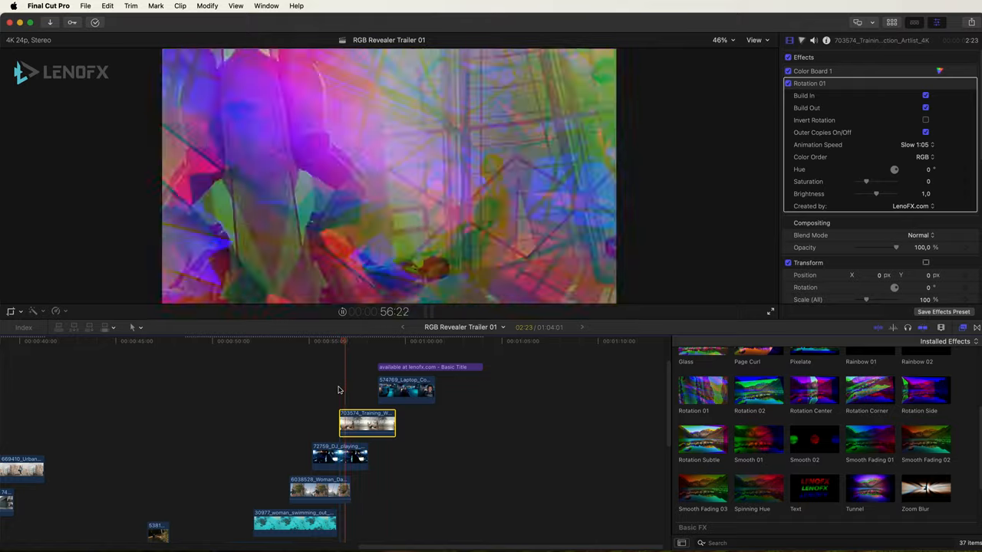
{"action": "key", "text": "space"}
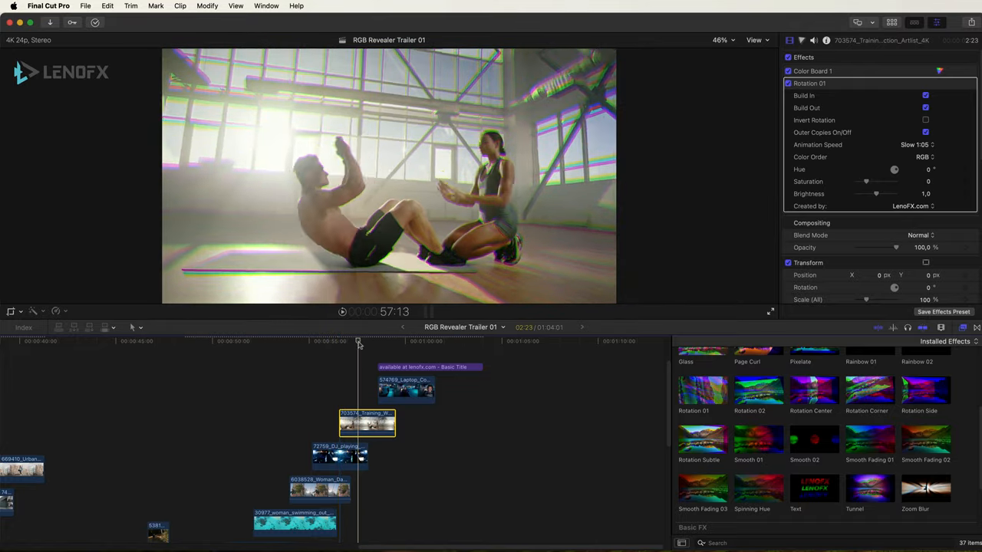
{"action": "scroll", "coordinate": [882, 459], "scroll_direction": "down", "scroll_amount": 5}
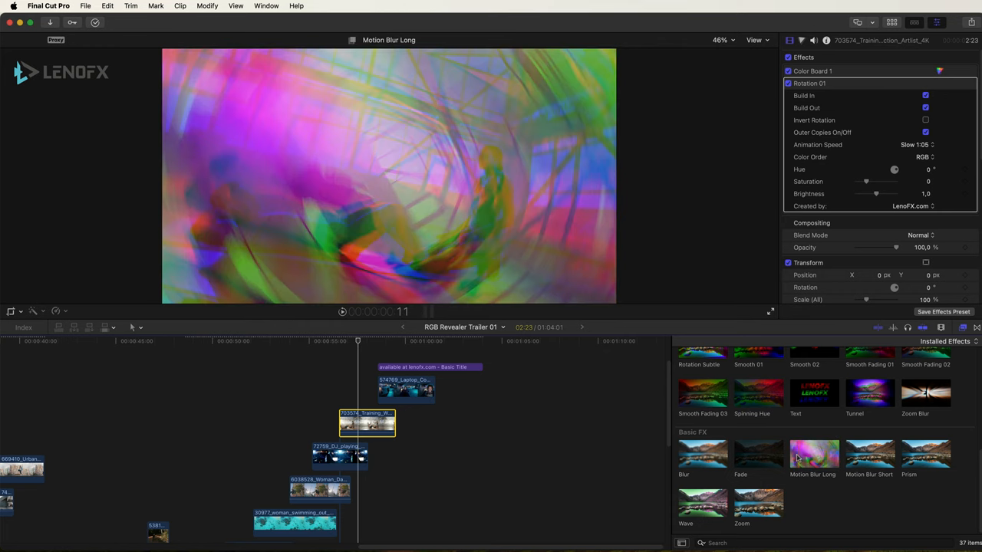
{"action": "left_click_drag", "start_coordinate": [803, 459], "coordinate": [349, 418]}
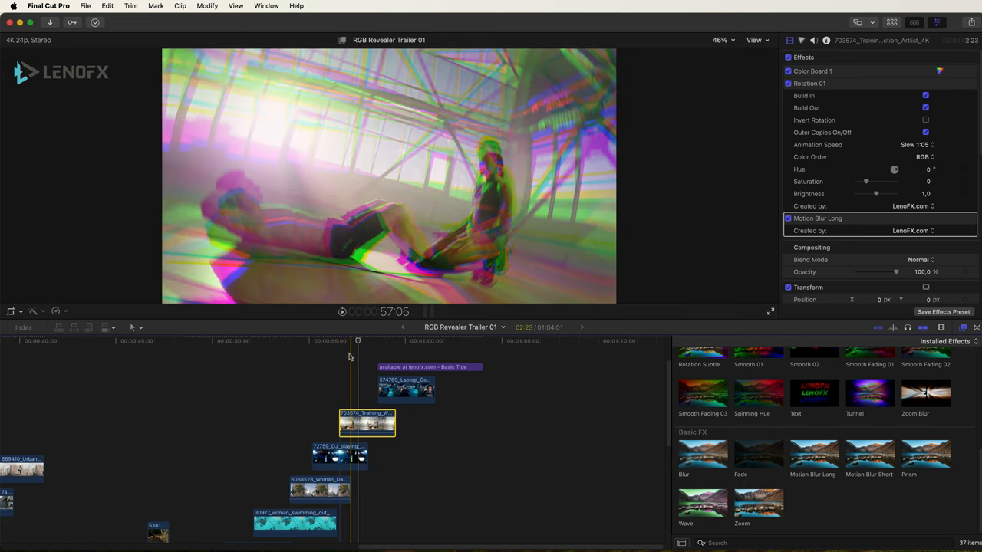
Render the selected gym clip via Modify > Render Selection and play it back.
{"action": "left_click", "coordinate": [208, 6]}
{"action": "left_click", "coordinate": [242, 259]}
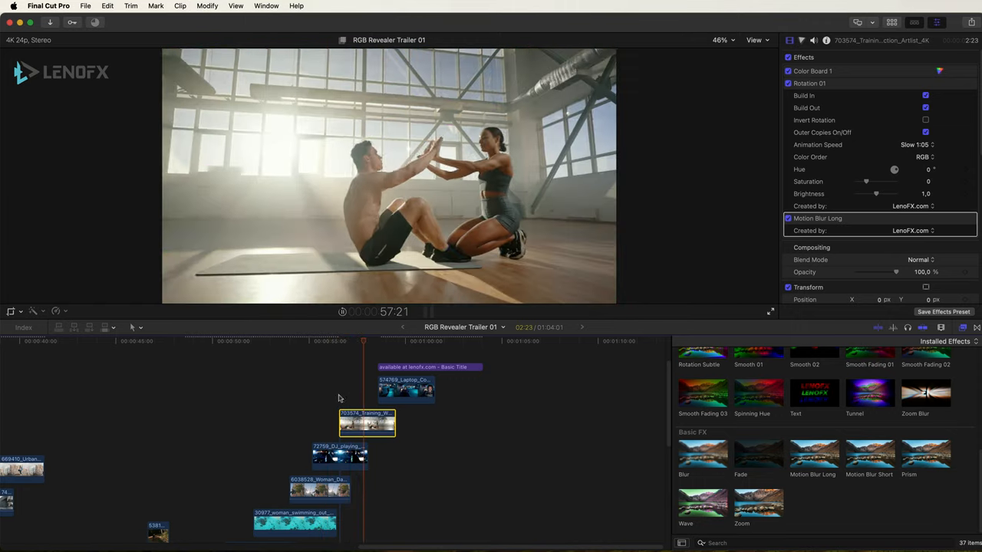
{"action": "key", "text": "space"}
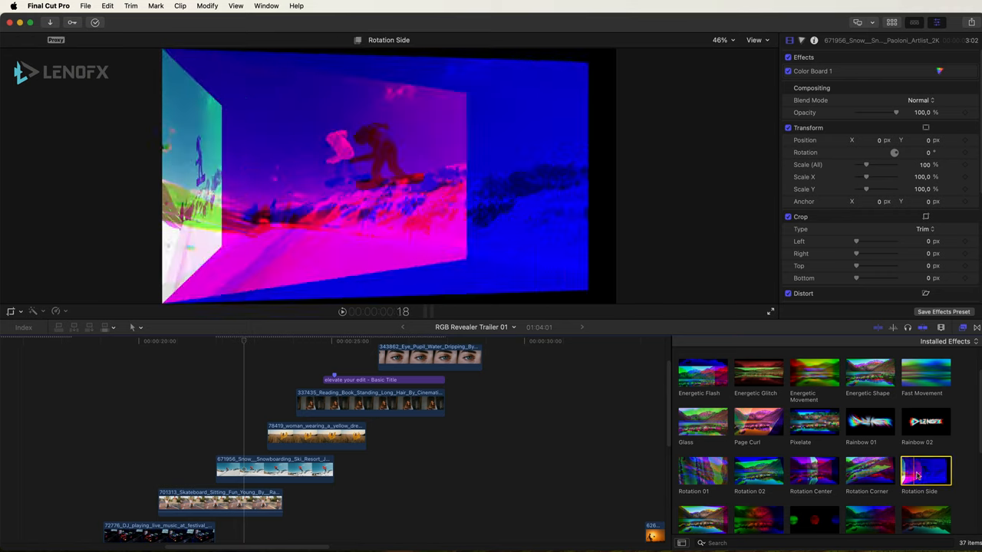
Apply Rotation Side to the snowboarding clip and try a right-side pivot.
{"action": "left_click_drag", "start_coordinate": [924, 471], "coordinate": [254, 469]}
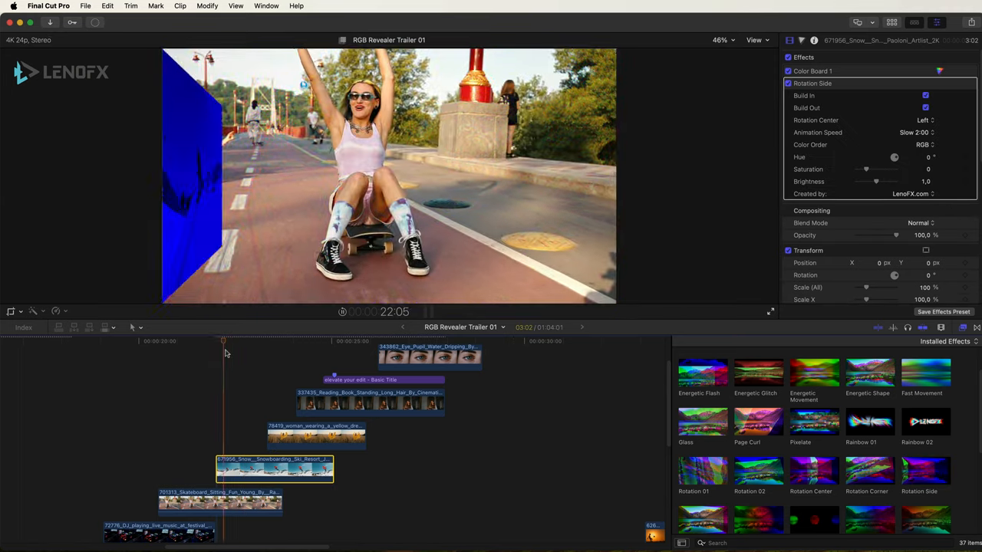
{"action": "left_click", "coordinate": [926, 123]}
{"action": "left_click", "coordinate": [930, 133]}
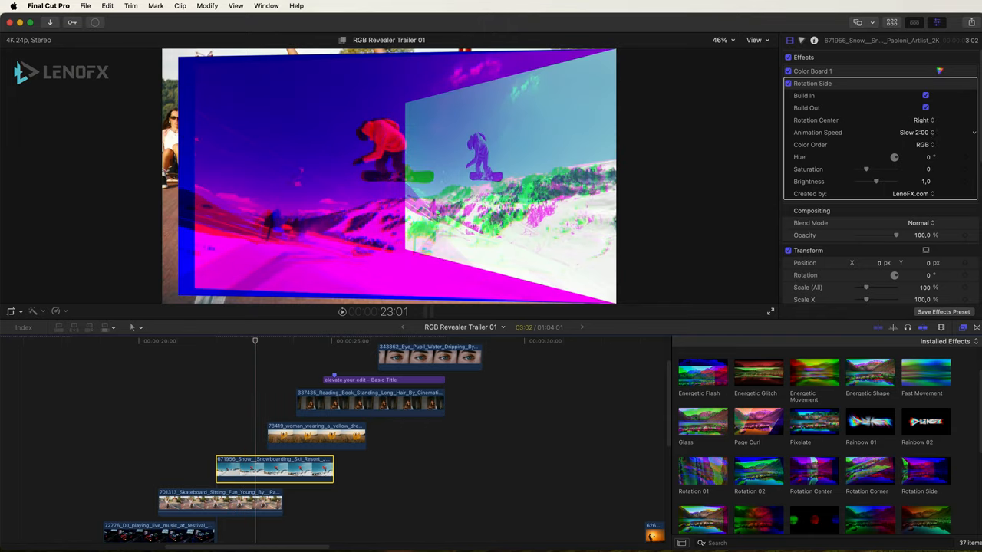
{"action": "key", "text": "j"}
Try the Bottom rotation centre, then settle on Center.
{"action": "left_click", "coordinate": [926, 120]}
{"action": "left_click", "coordinate": [926, 142]}
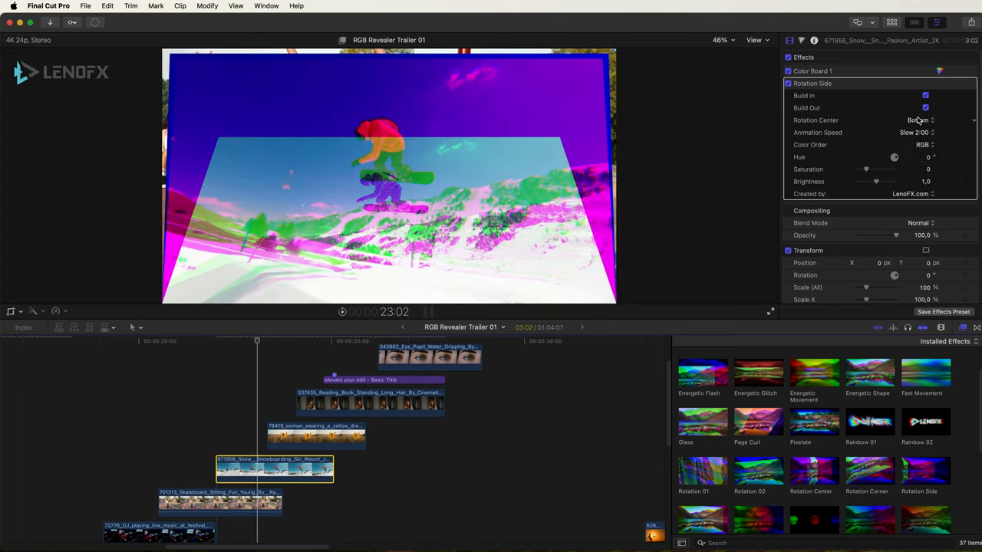
{"action": "left_click", "coordinate": [919, 120]}
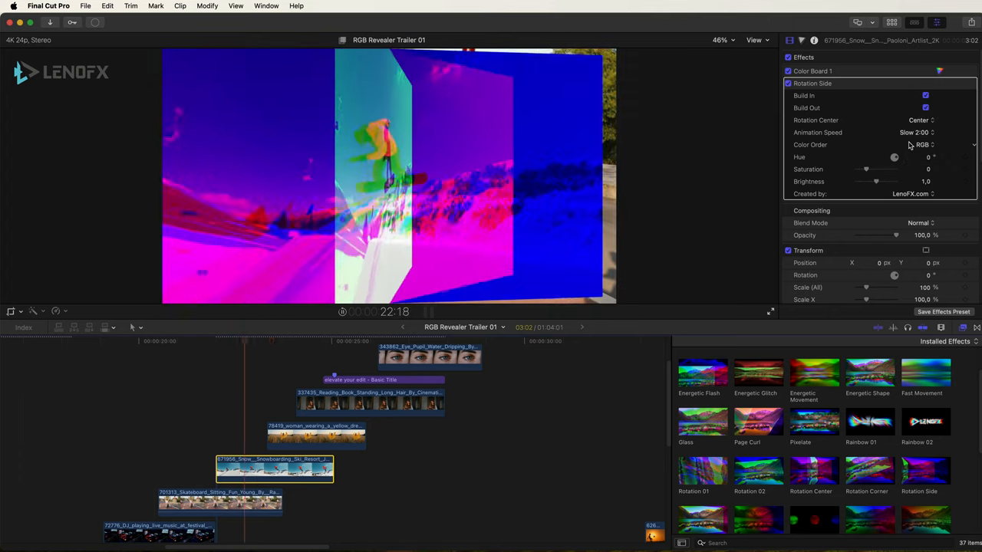
Re-angle the reading clip's Page Curl to about −128° in the viewer and preview it.
{"action": "left_click", "coordinate": [269, 343]}
{"action": "left_click_drag", "start_coordinate": [269, 344], "coordinate": [272, 345]}
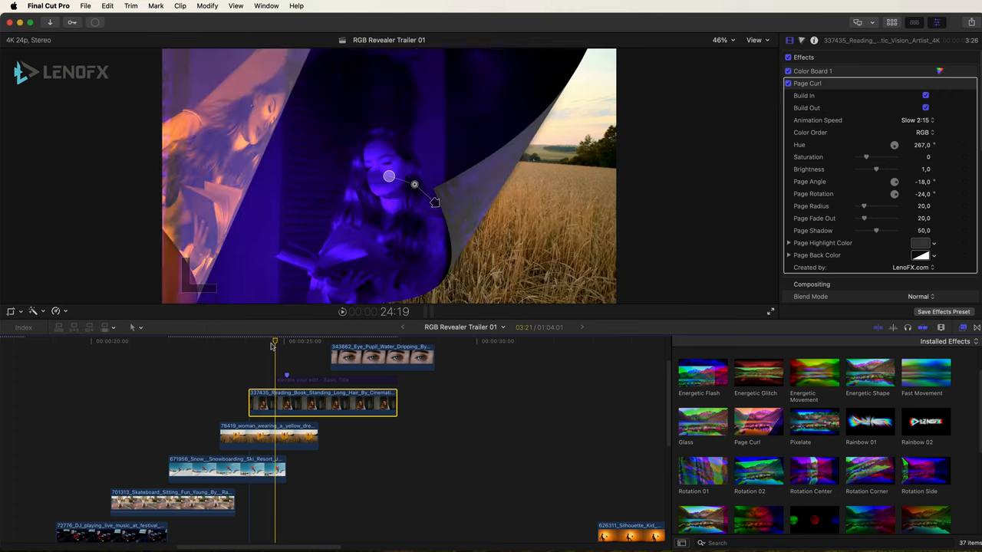
{"action": "left_click_drag", "start_coordinate": [406, 206], "coordinate": [405, 199]}
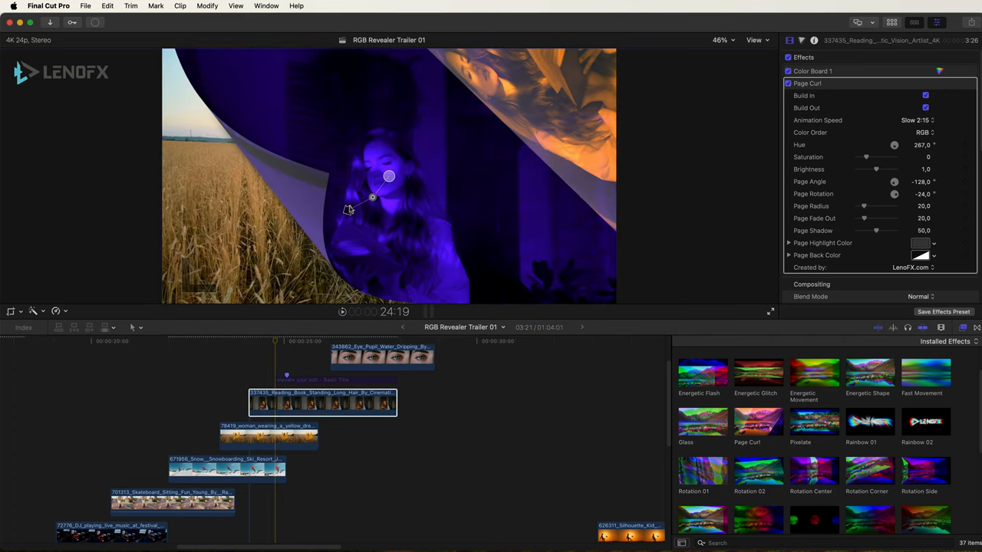
{"action": "key", "text": "j"}
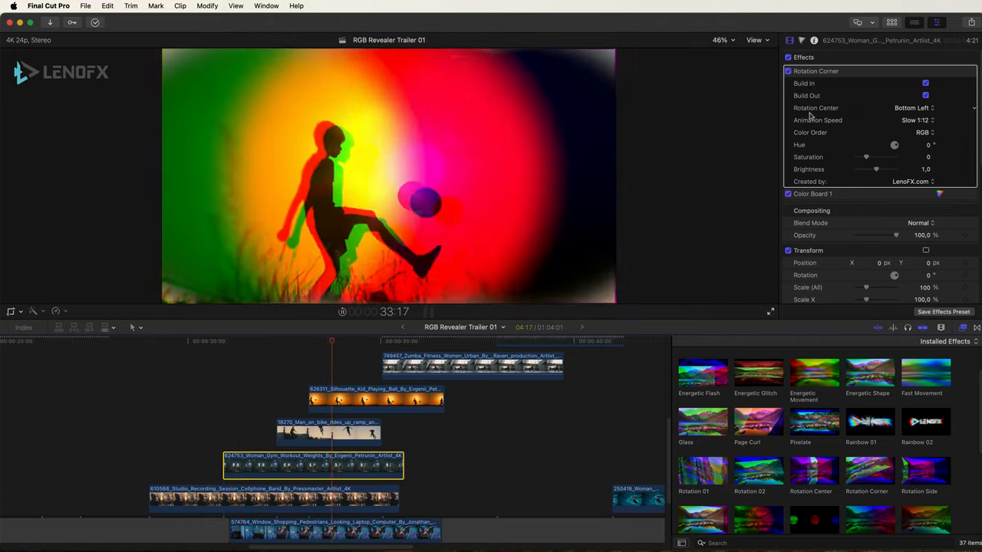
Set the gym workout clip's Rotation Corner centre to Top Right.
{"action": "left_click", "coordinate": [910, 109]}
{"action": "left_click", "coordinate": [913, 145]}
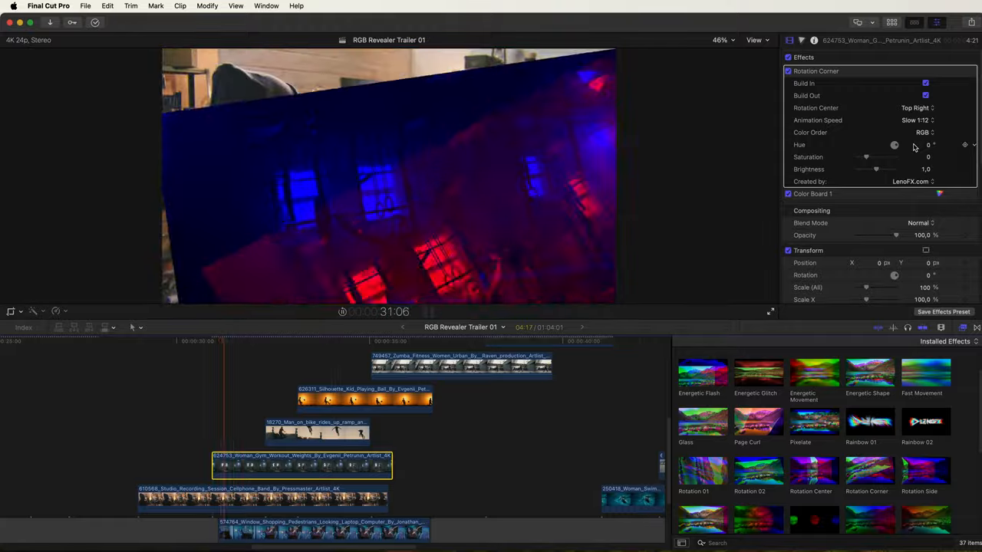